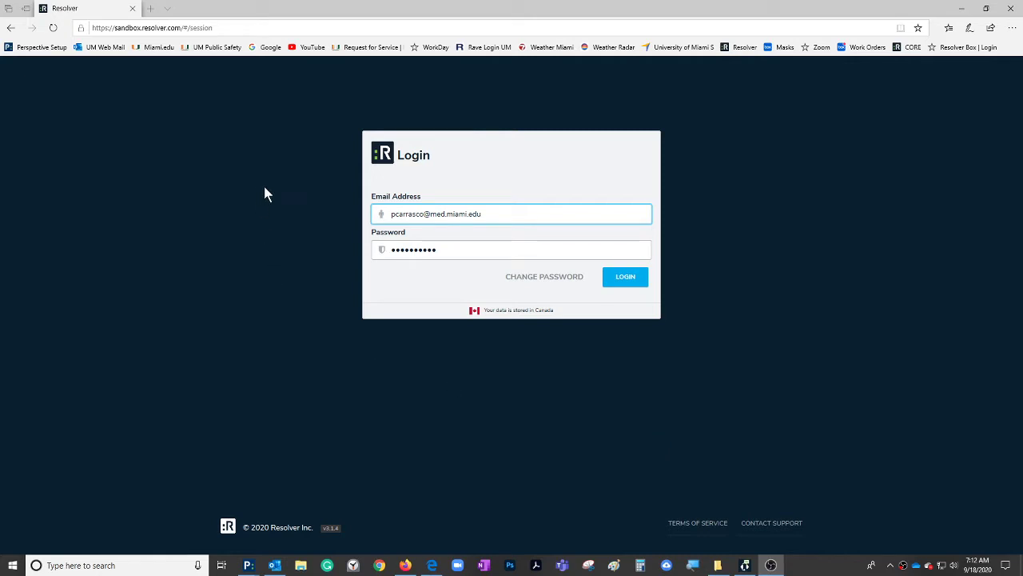
Step: Log in to the sandbox site with the prefilled account credentials
{"action": "left_click", "coordinate": [625, 277]}
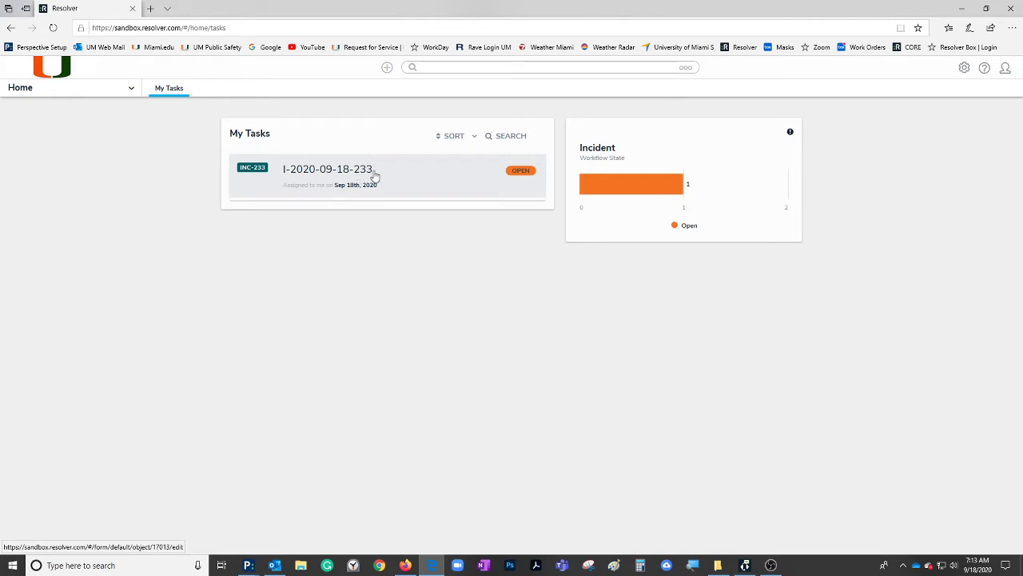
Step: View the Weblinks application page, and return to the home task list
{"action": "left_click", "coordinate": [19, 88]}
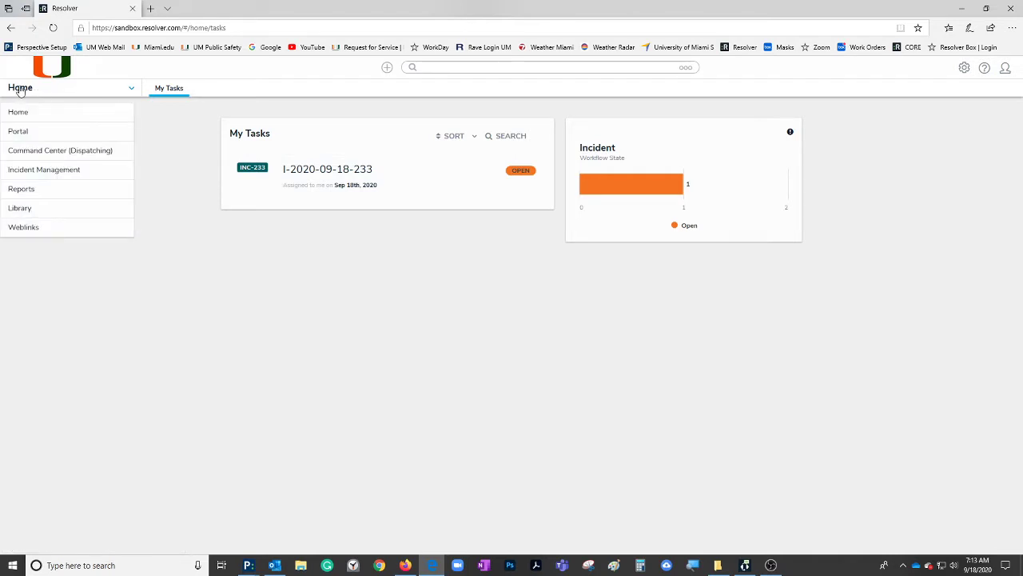
{"action": "left_click", "coordinate": [39, 230]}
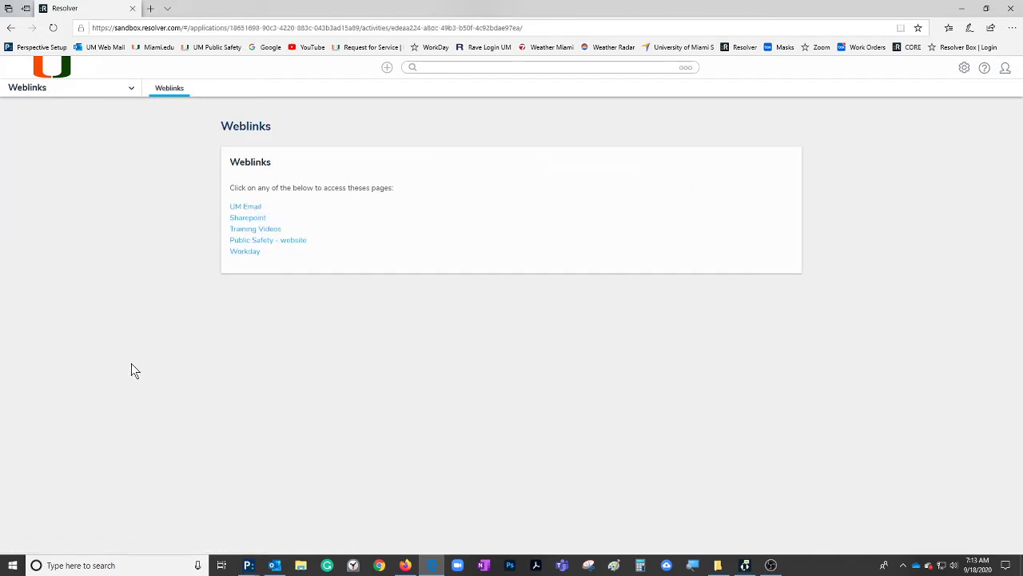
{"action": "left_click", "coordinate": [49, 67]}
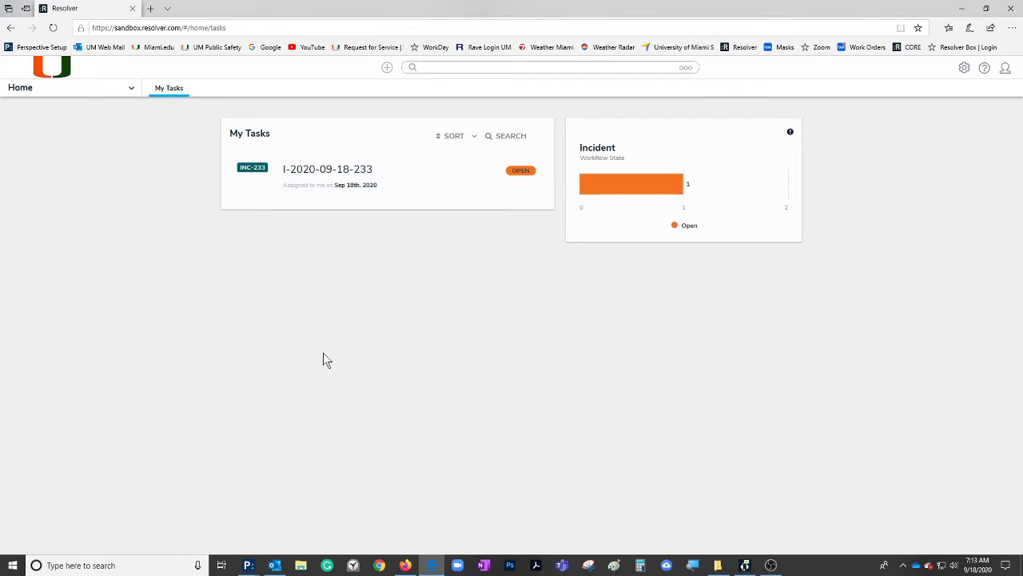
Step: Open the assigned incident from My Tasks and set its Incident Start DateTime to September 18, 2020 7:12 am
{"action": "left_click", "coordinate": [320, 173]}
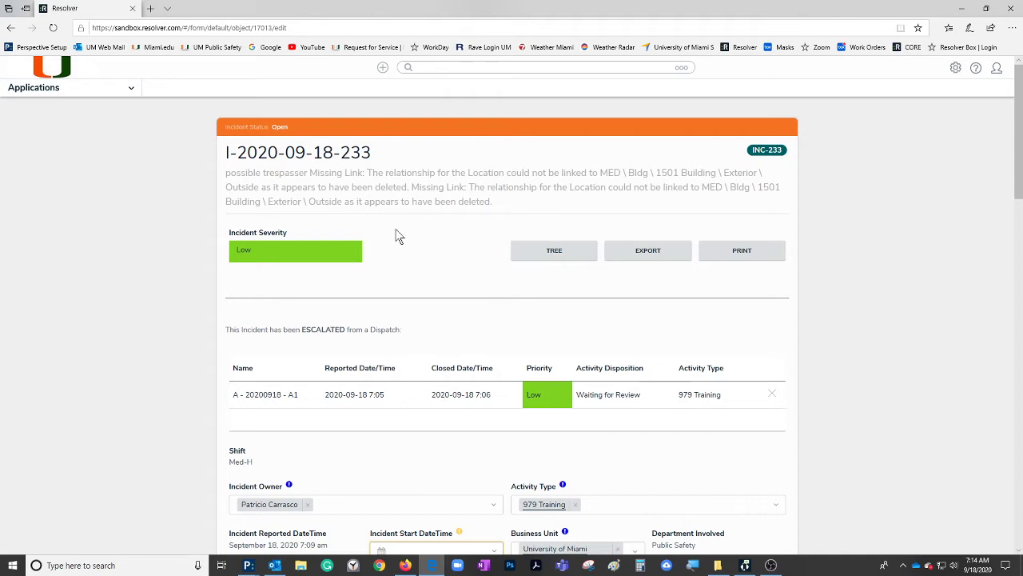
{"action": "scroll", "coordinate": [428, 314], "scroll_direction": "down", "scroll_amount": 1}
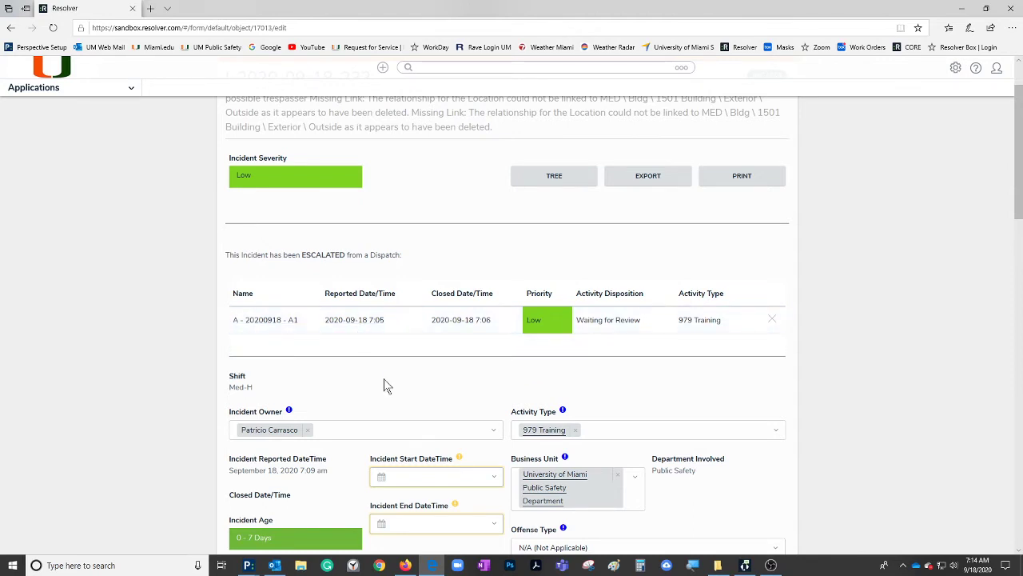
{"action": "scroll", "coordinate": [383, 386], "scroll_direction": "down", "scroll_amount": 2}
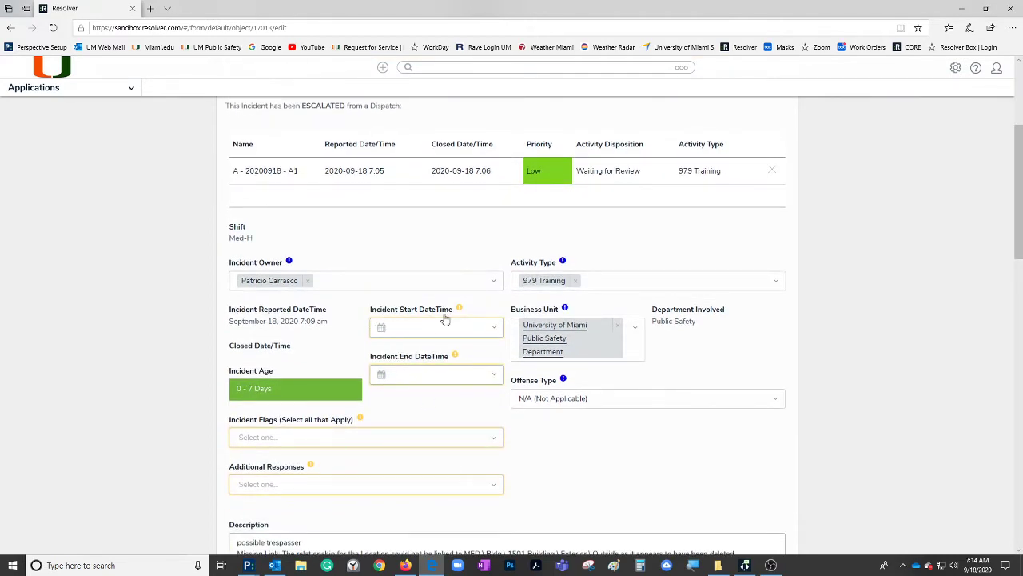
{"action": "left_click", "coordinate": [381, 327]}
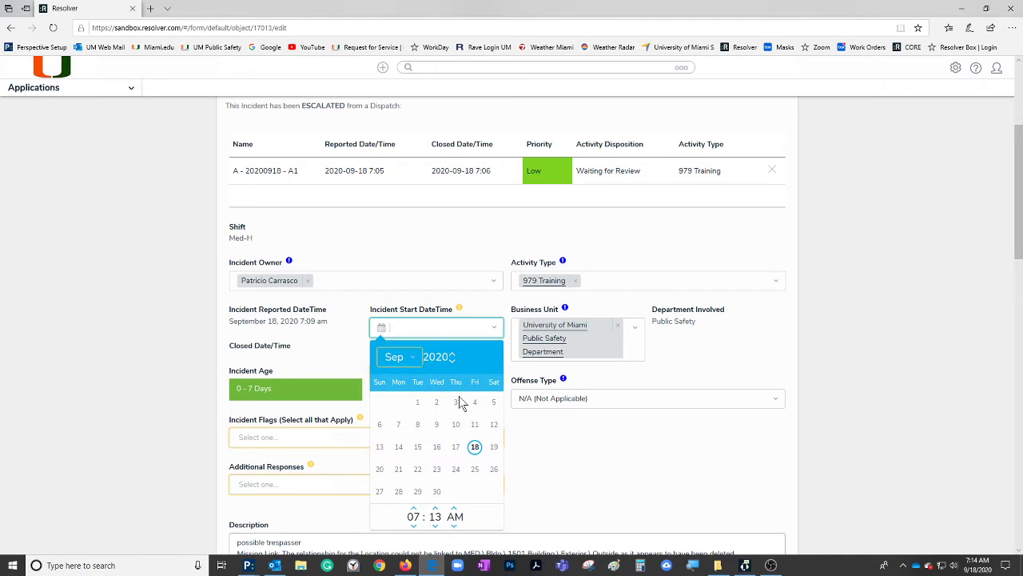
{"action": "left_click", "coordinate": [475, 450]}
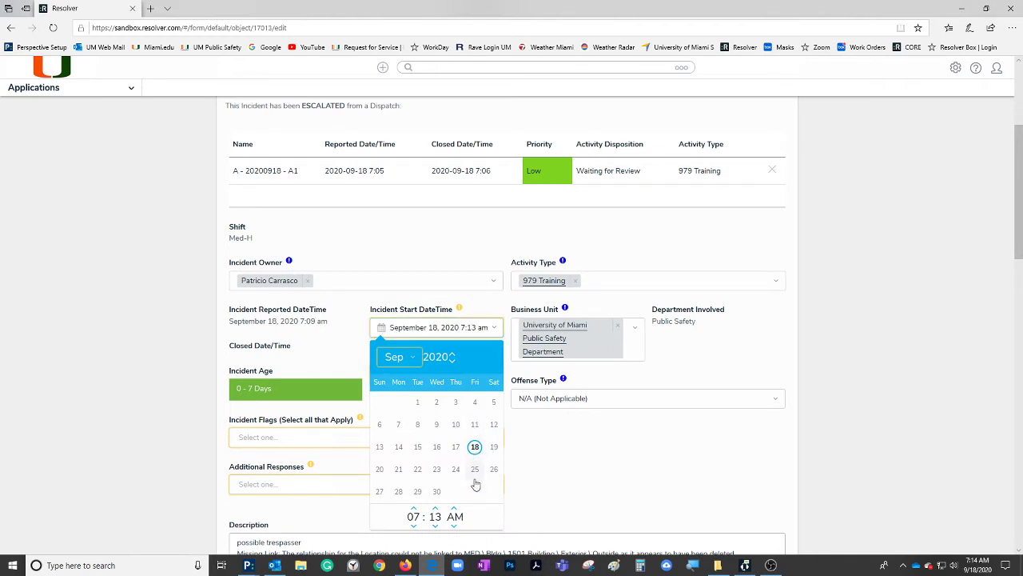
{"action": "left_click", "coordinate": [435, 525]}
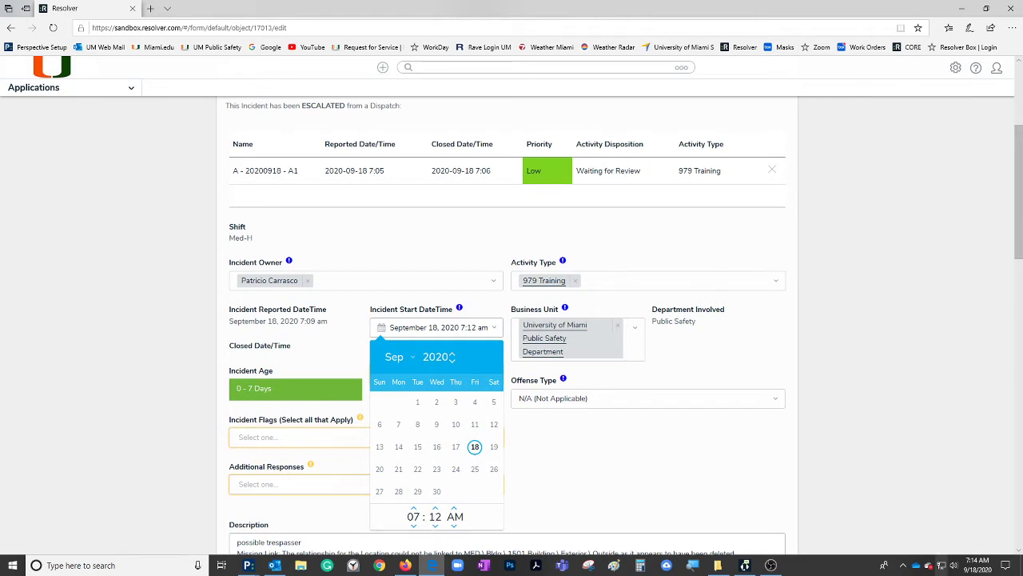
{"action": "left_click", "coordinate": [552, 439]}
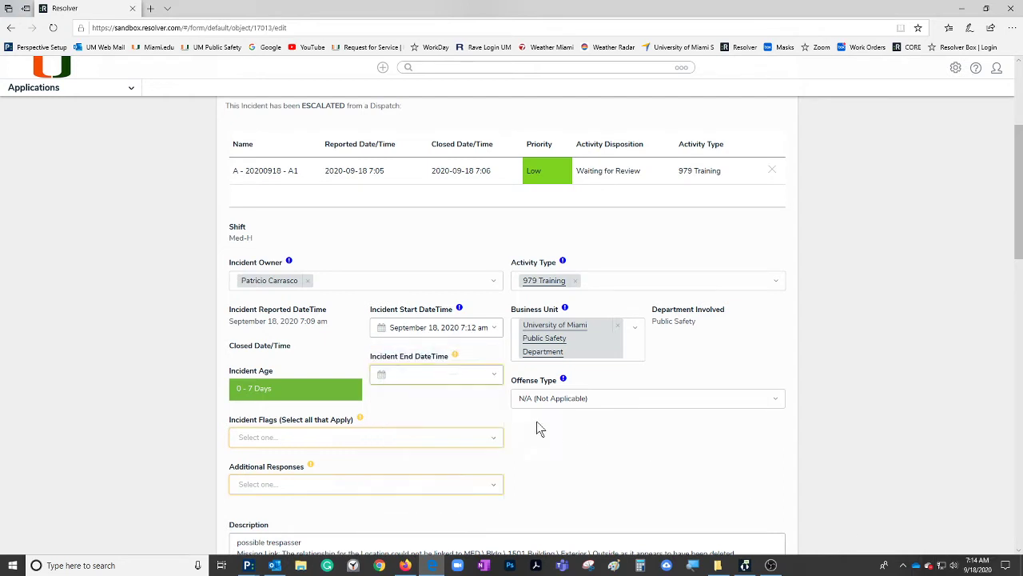
Step: Set the Incident End DateTime to September 18, 2020 7:13 am
{"action": "left_click", "coordinate": [381, 375]}
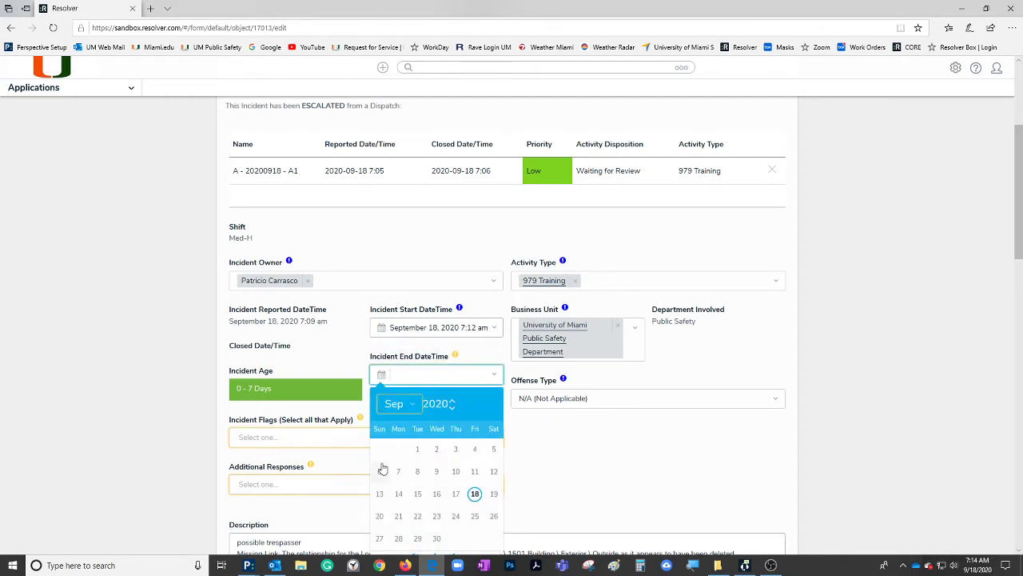
{"action": "left_click", "coordinate": [475, 494]}
{"action": "left_click", "coordinate": [620, 451]}
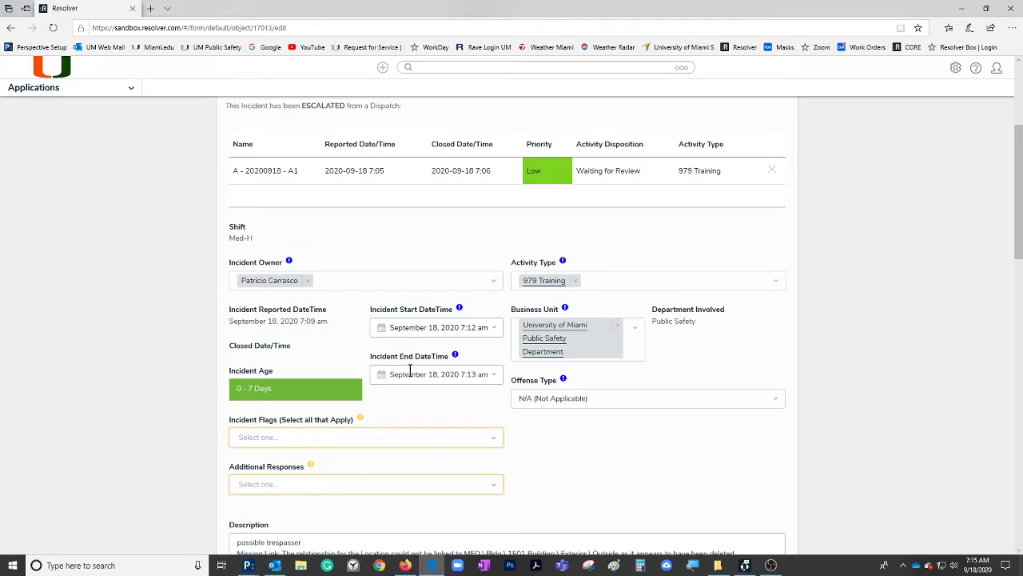
{"action": "left_click", "coordinate": [290, 436]}
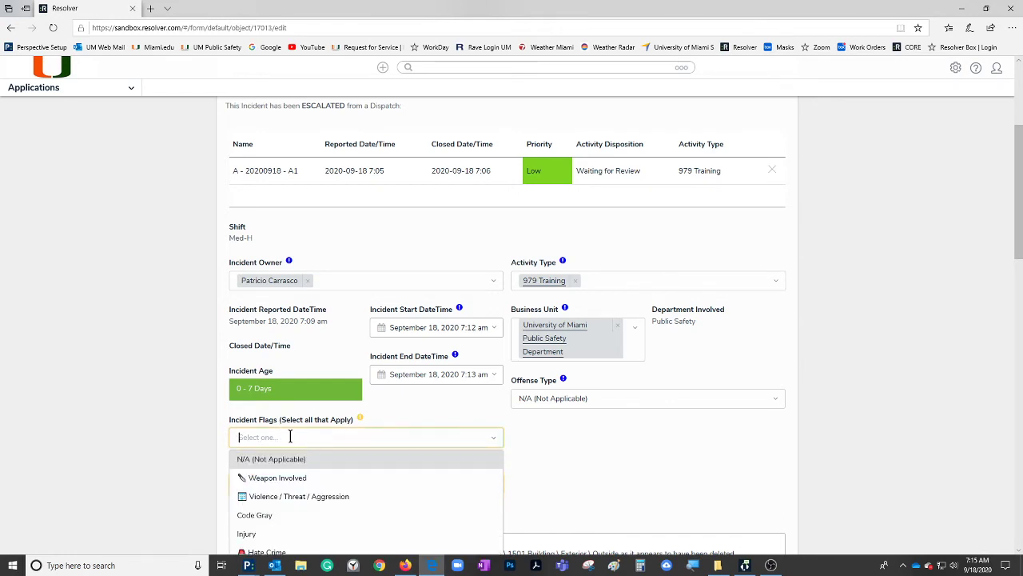
{"action": "scroll", "coordinate": [292, 438], "scroll_direction": "down", "scroll_amount": 1}
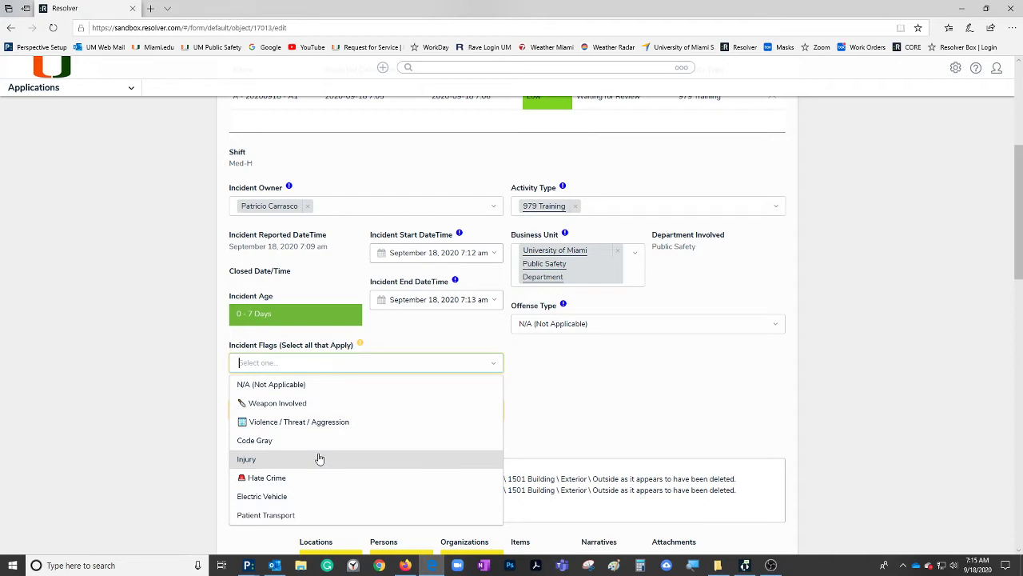
{"action": "left_click", "coordinate": [320, 385]}
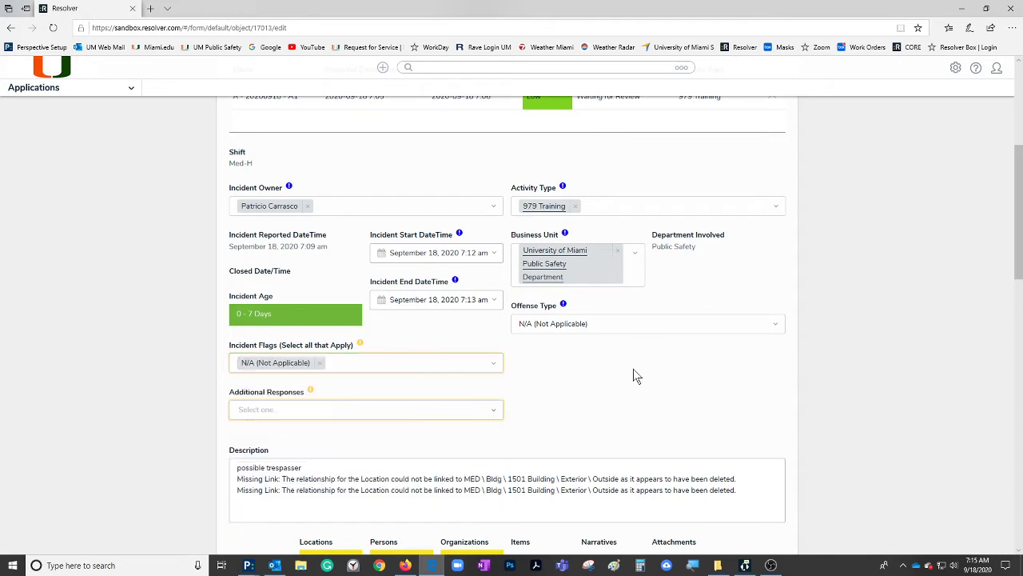
{"action": "left_click", "coordinate": [331, 362]}
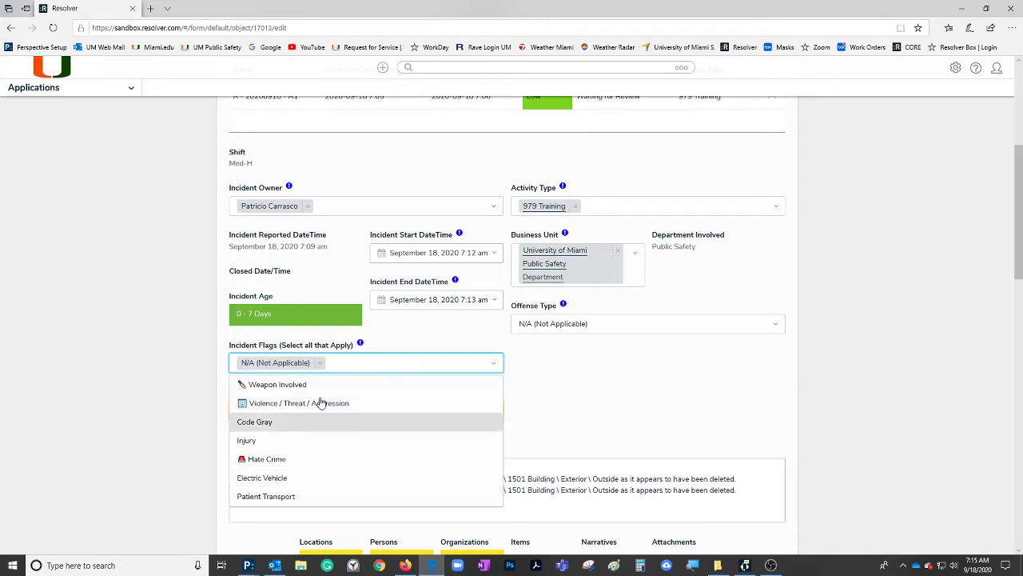
{"action": "left_click", "coordinate": [318, 362]}
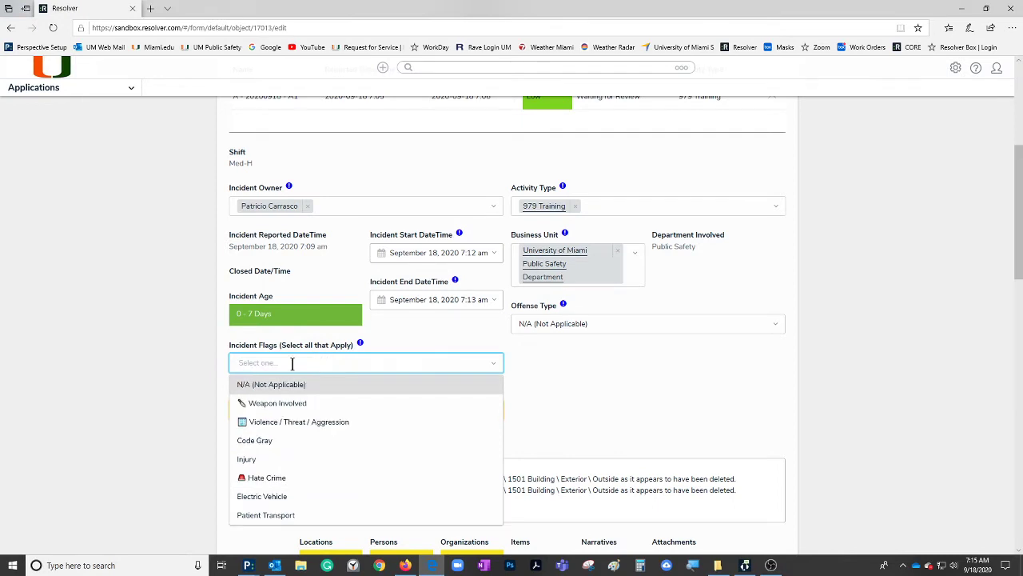
Step: Flag the incident as Weapon Involved, Hate Crime and Violence / Threat / Aggression
{"action": "left_click", "coordinate": [283, 404]}
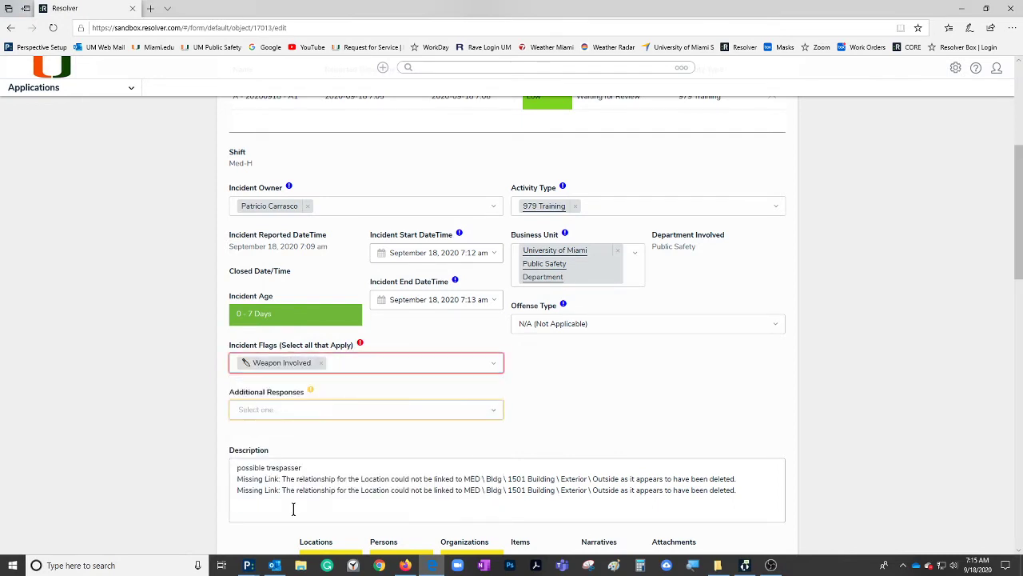
{"action": "left_click", "coordinate": [349, 366]}
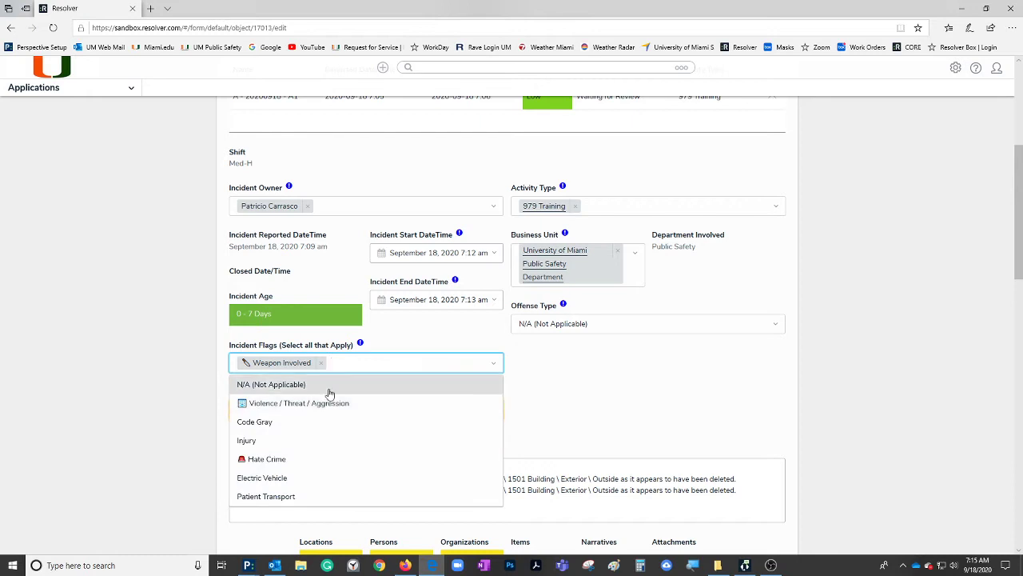
{"action": "left_click", "coordinate": [285, 459]}
{"action": "left_click", "coordinate": [419, 364]}
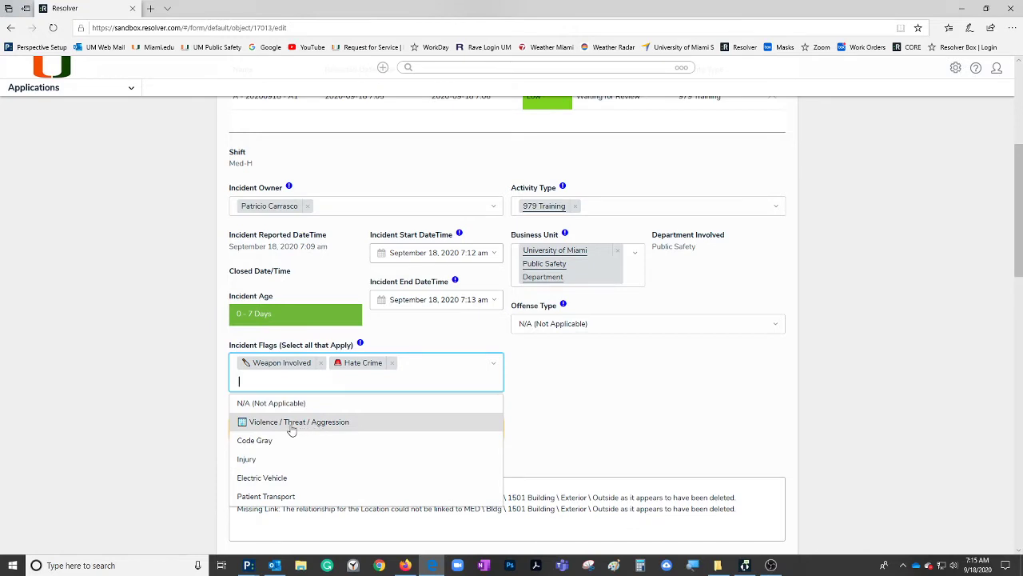
{"action": "left_click", "coordinate": [366, 424]}
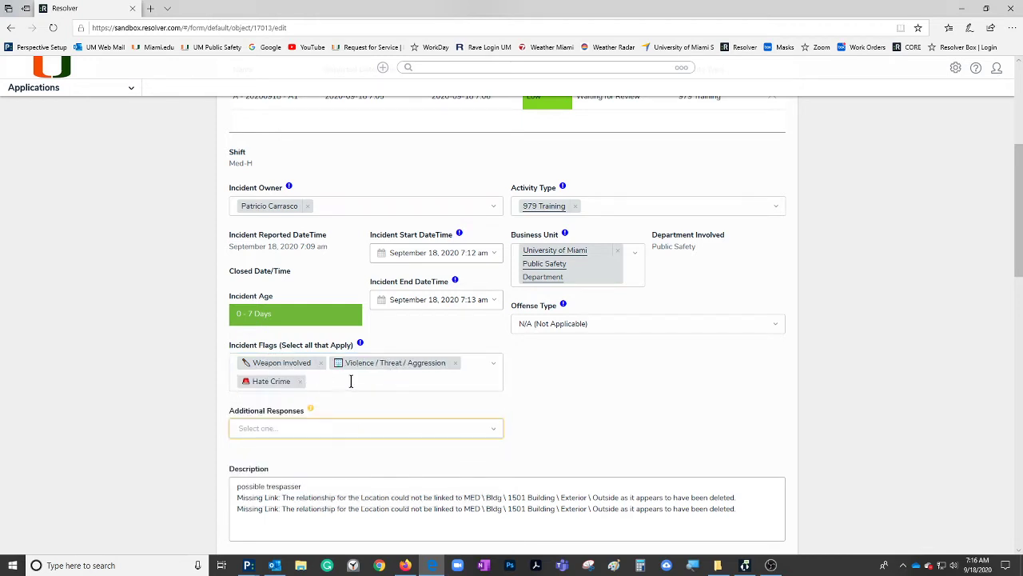
{"action": "left_click", "coordinate": [269, 428]}
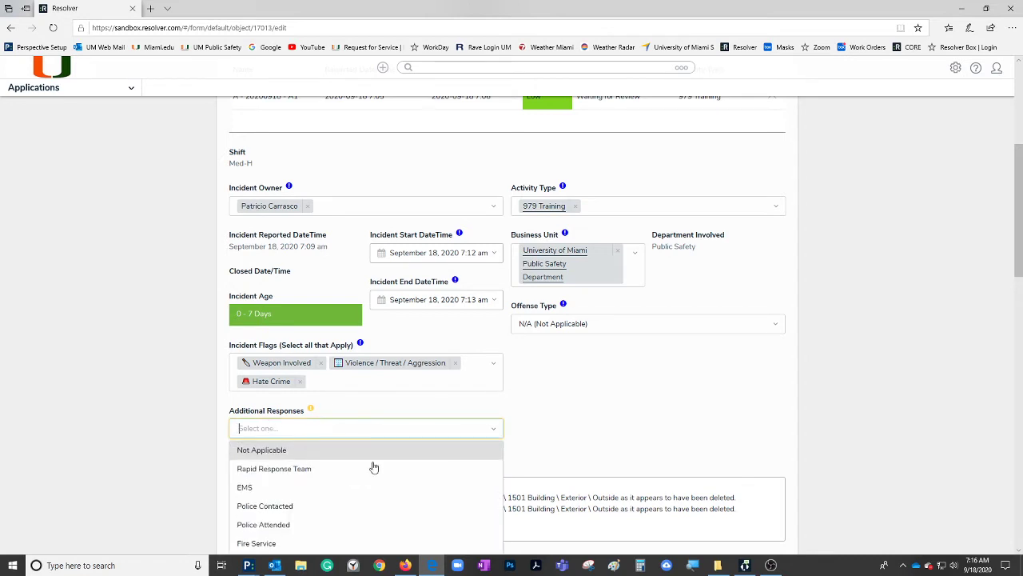
{"action": "scroll", "coordinate": [372, 468], "scroll_direction": "down", "scroll_amount": 1}
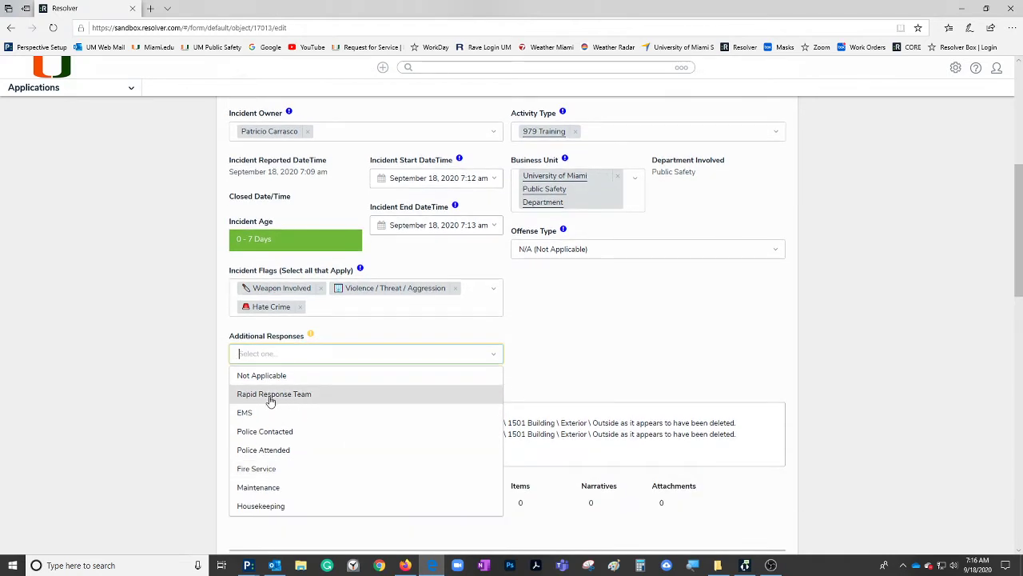
{"action": "left_click", "coordinate": [309, 394]}
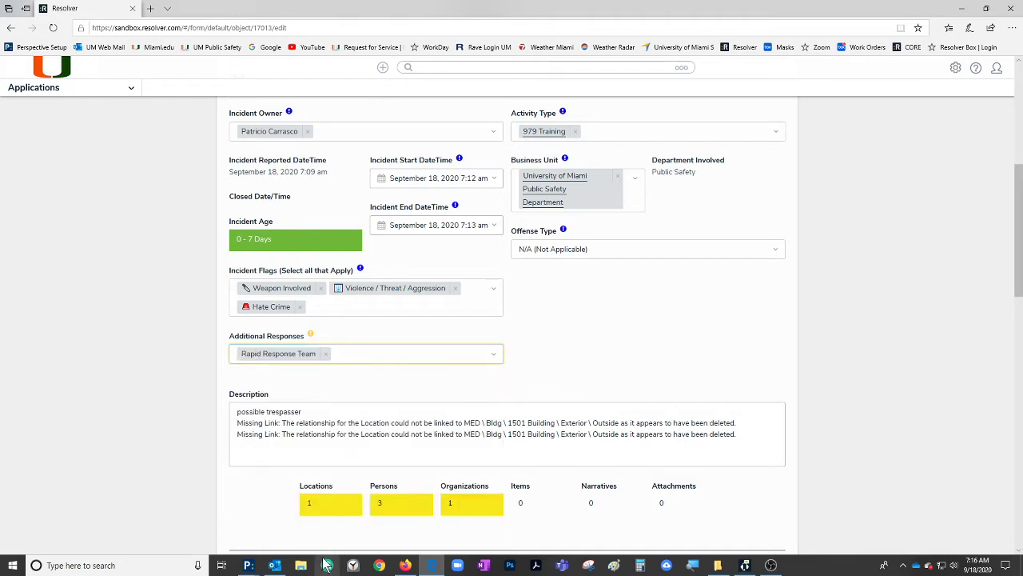
{"action": "left_click", "coordinate": [325, 353]}
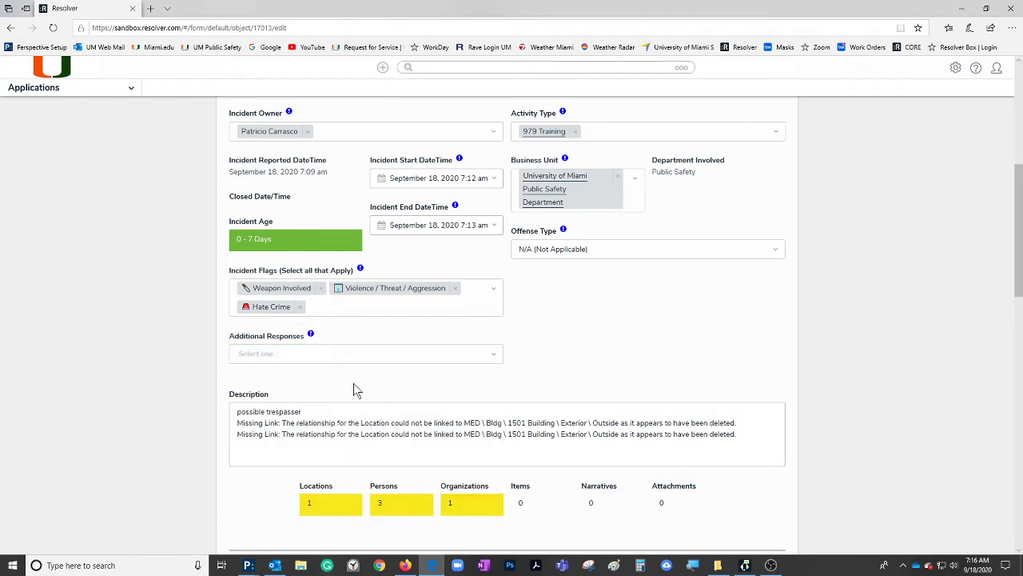
Step: Add Police Contacted, Police Attended and Housekeeping as the incident's Additional Responses
{"action": "left_click", "coordinate": [341, 353]}
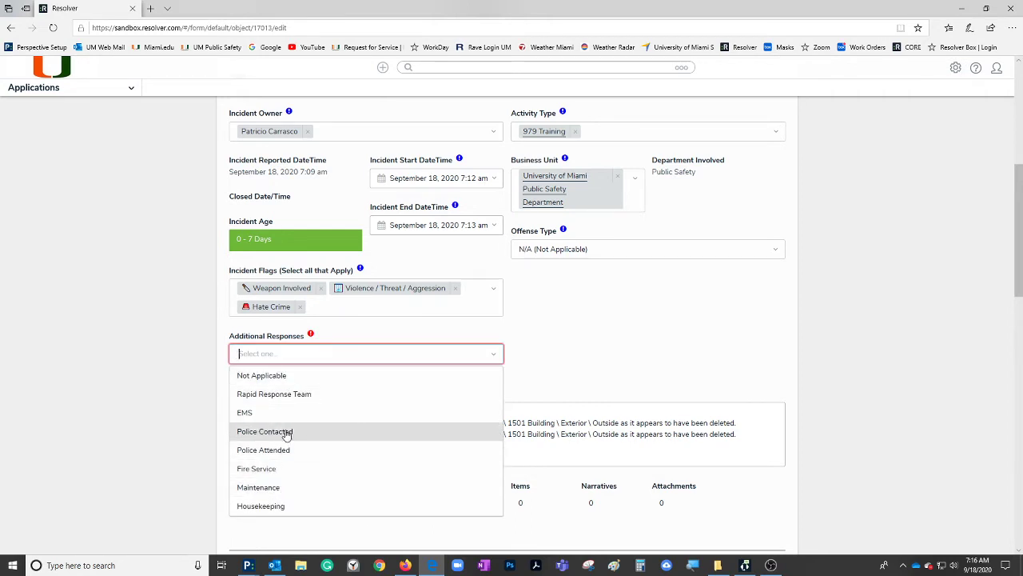
{"action": "left_click", "coordinate": [283, 434]}
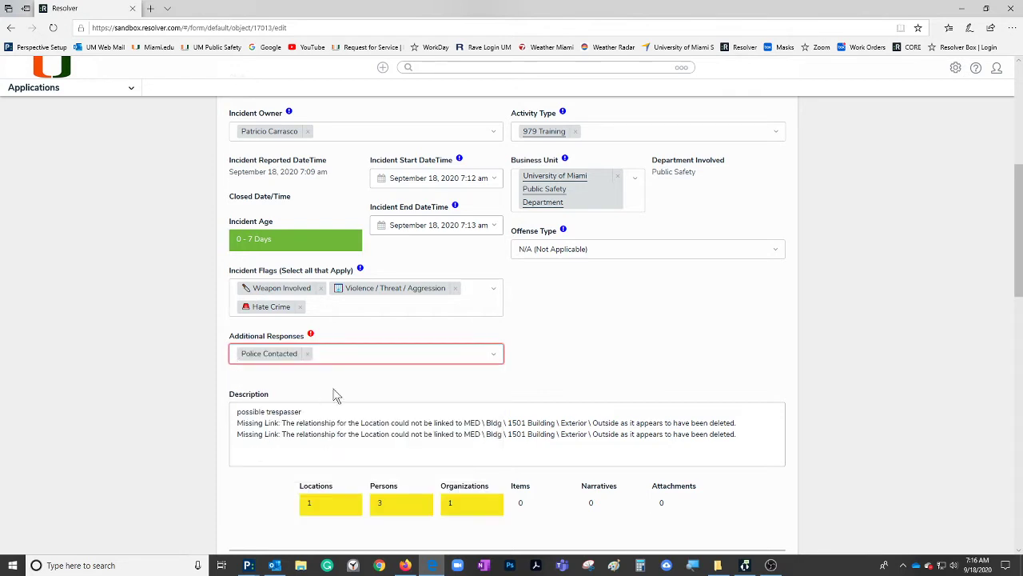
{"action": "left_click", "coordinate": [332, 354]}
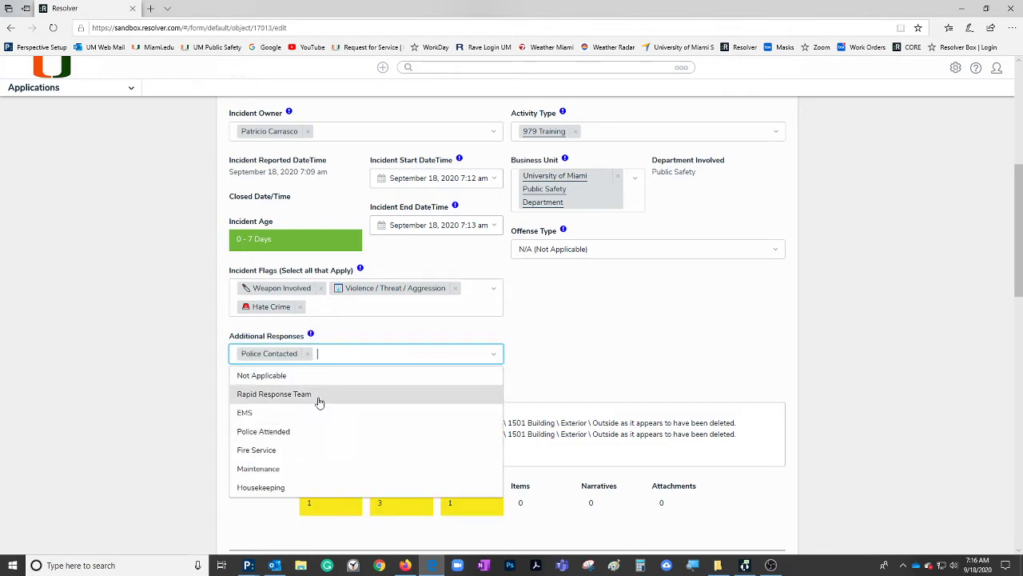
{"action": "left_click", "coordinate": [285, 433]}
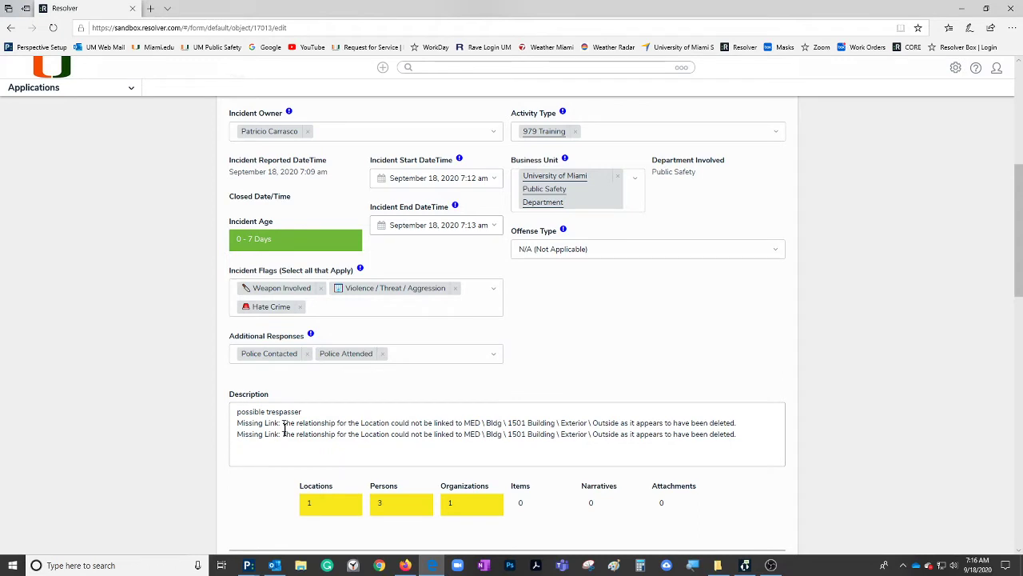
{"action": "left_click", "coordinate": [397, 354]}
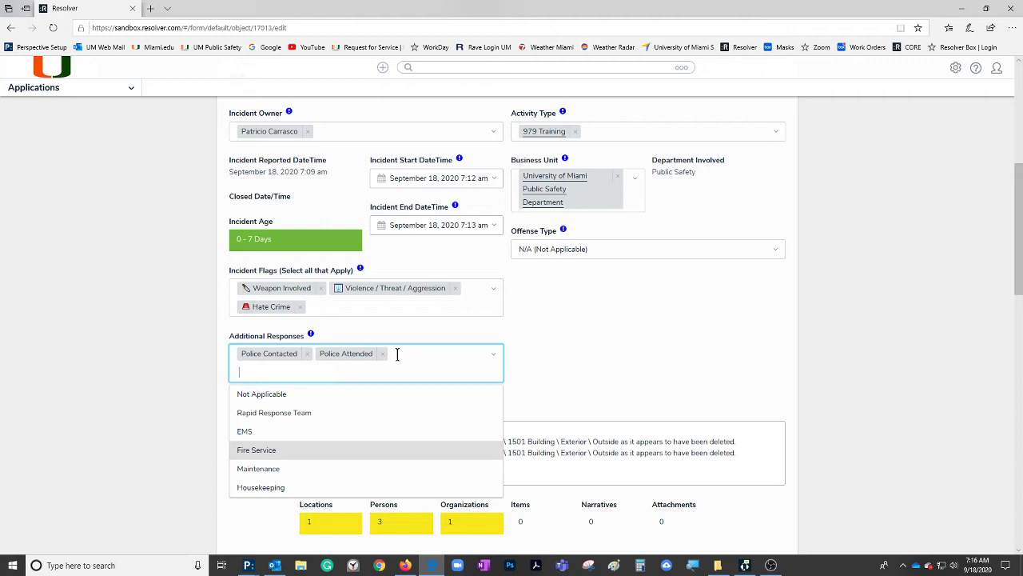
{"action": "left_click", "coordinate": [261, 487]}
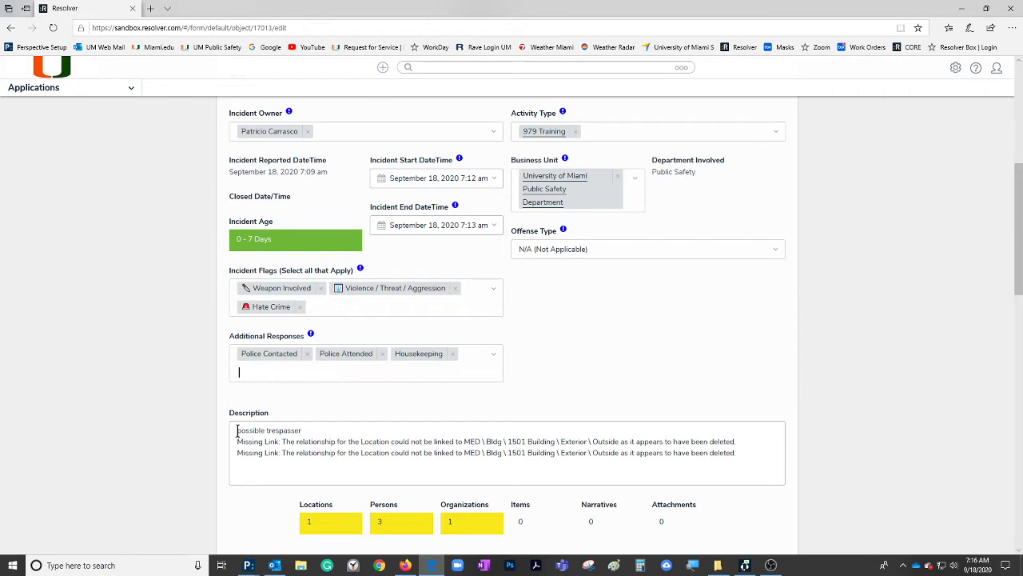
Step: Extend the incident's Location Details to read "1501 parking lot east side of lot"
{"action": "mouse_move", "coordinate": [237, 431]}
{"action": "left_mouse_down"}
{"action": "mouse_move", "coordinate": [299, 412]}
{"action": "mouse_move", "coordinate": [235, 412]}
{"action": "left_mouse_up"}
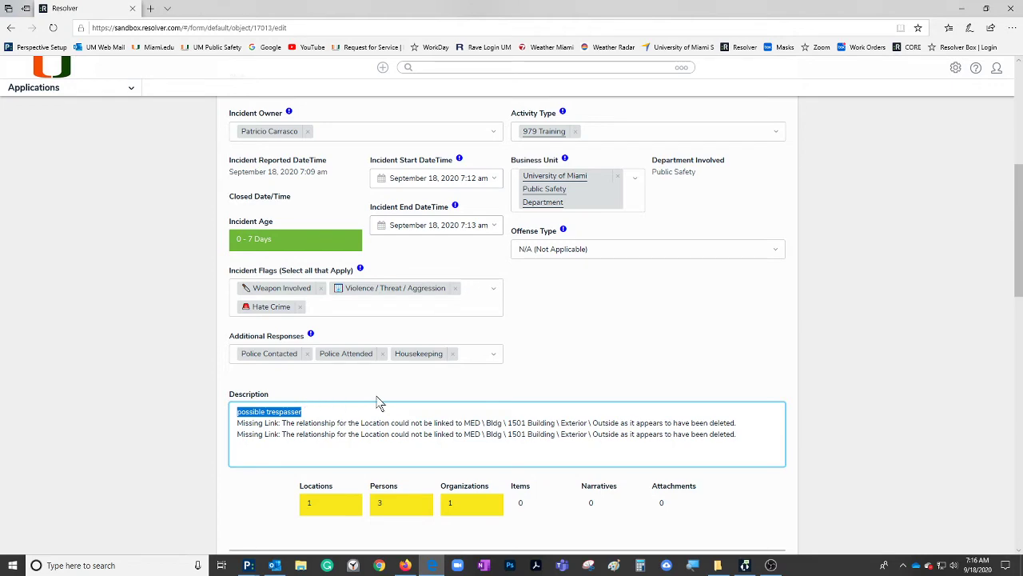
{"action": "scroll", "coordinate": [470, 422], "scroll_direction": "down", "scroll_amount": 5}
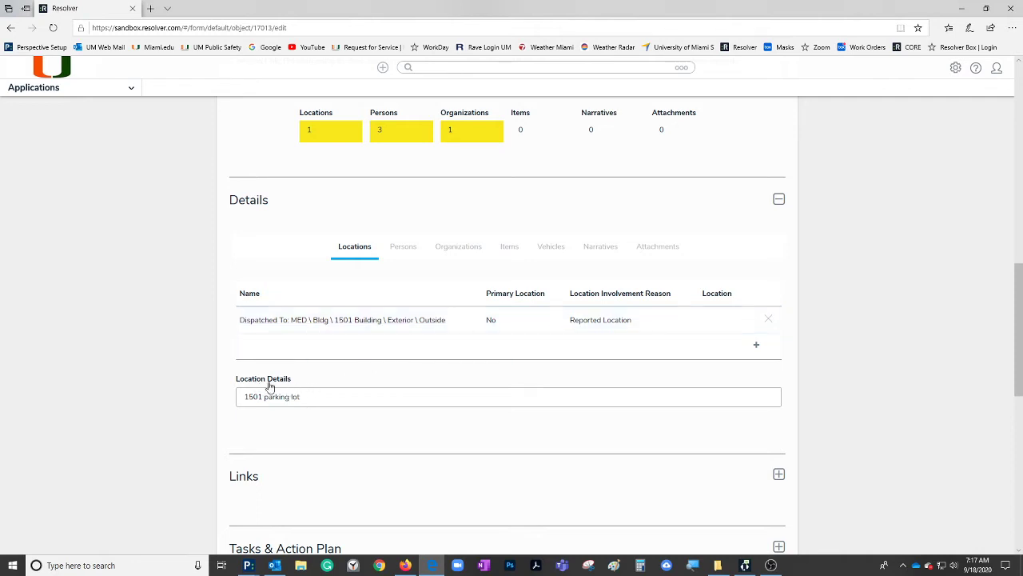
{"action": "left_click", "coordinate": [310, 397]}
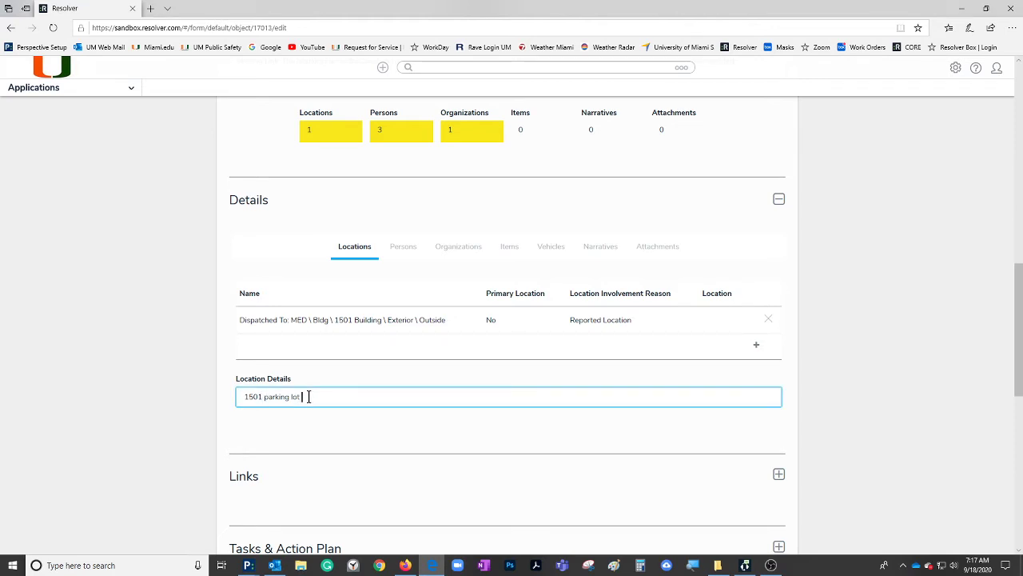
{"action": "type", "text": "east side of lot"}
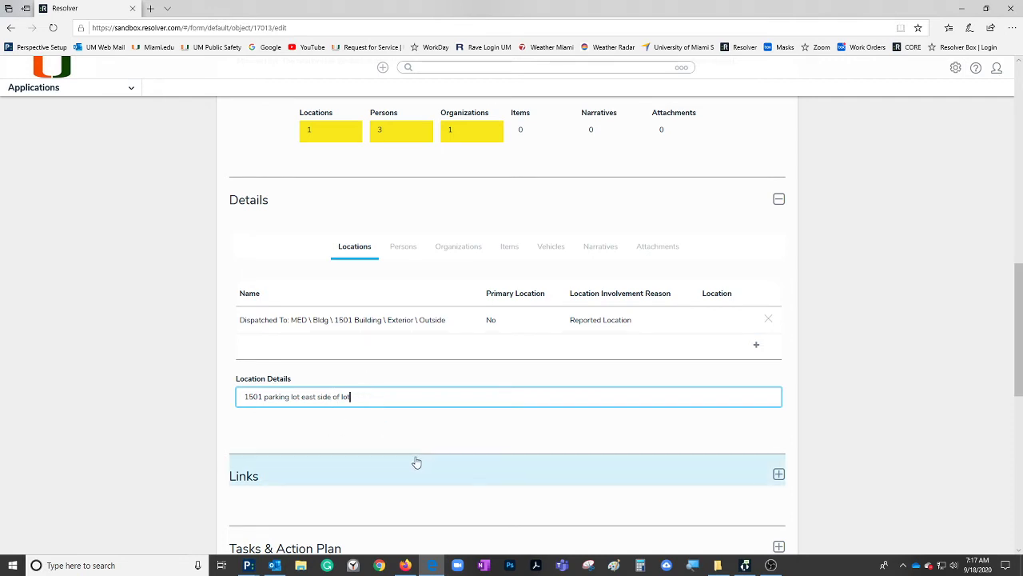
Step: Review the suspect's involvement record under the incident's persons, including the Arrest made? options, and close it
{"action": "left_click", "coordinate": [403, 247]}
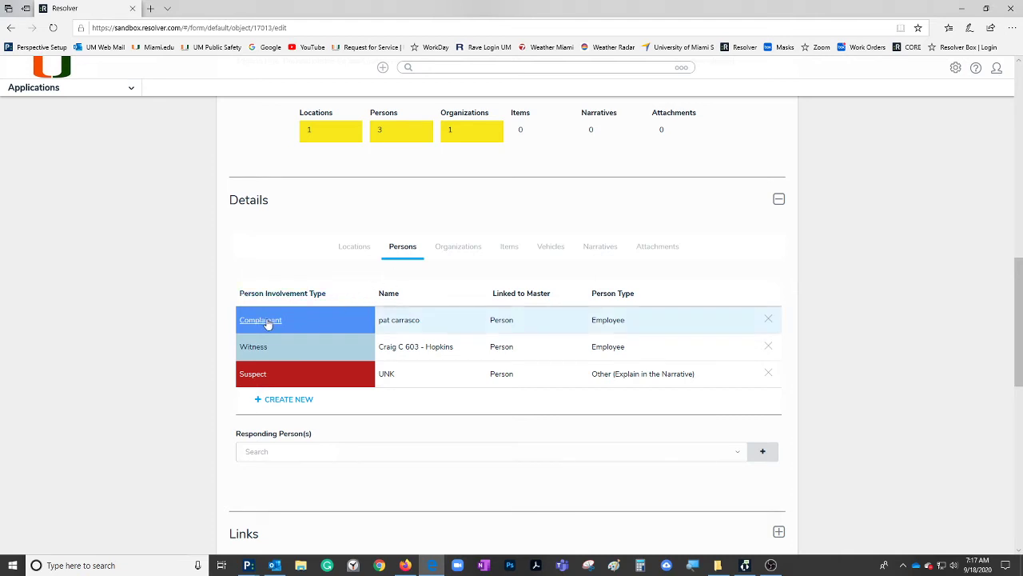
{"action": "left_click", "coordinate": [255, 375]}
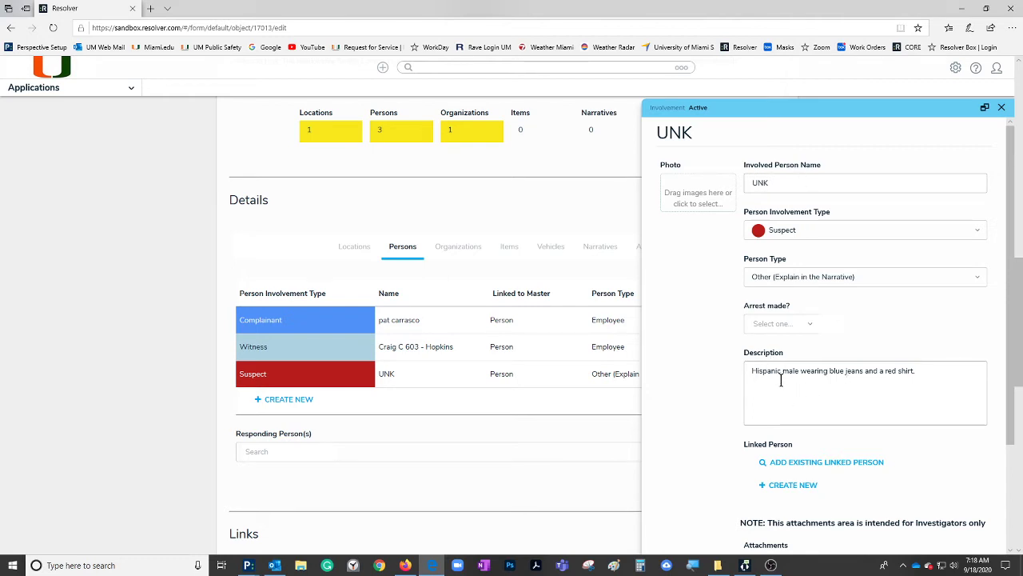
{"action": "left_click", "coordinate": [766, 323]}
{"action": "left_click", "coordinate": [897, 322]}
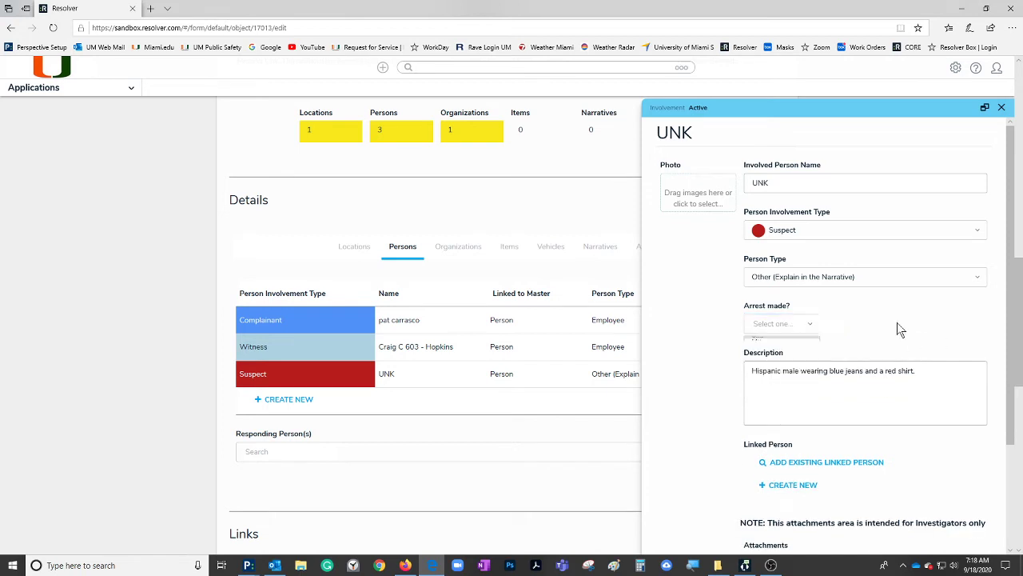
{"action": "scroll", "coordinate": [897, 322], "scroll_direction": "down", "scroll_amount": 3}
{"action": "left_click", "coordinate": [960, 519]}
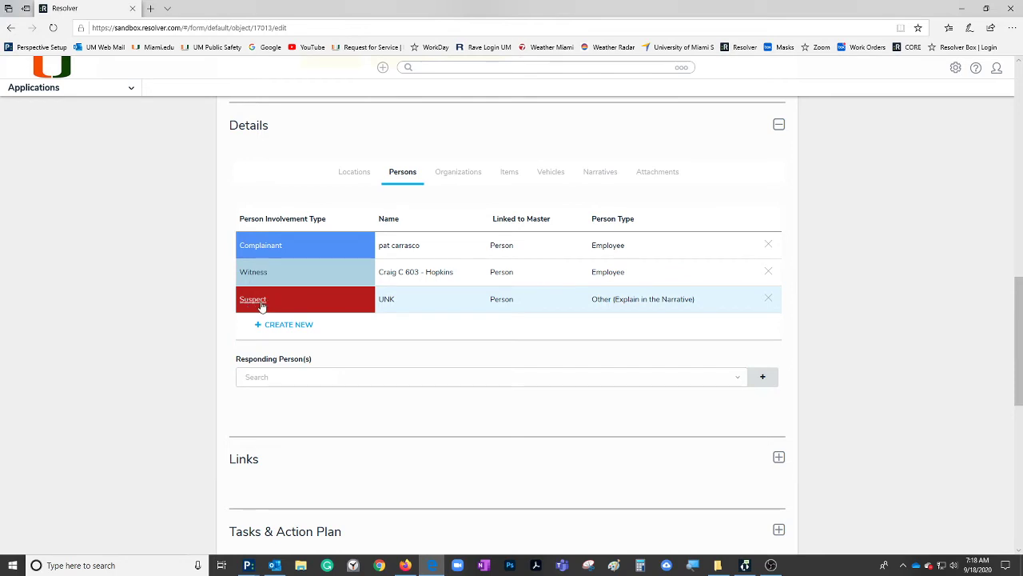
Step: Review the witness's involvement record down to its attachments area and close it
{"action": "left_click", "coordinate": [253, 273]}
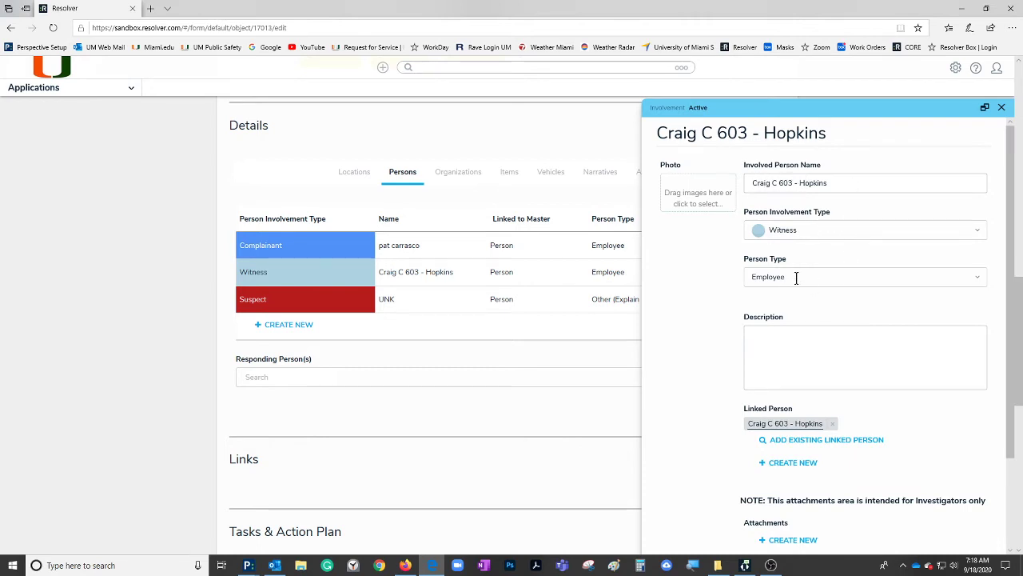
{"action": "scroll", "coordinate": [796, 343], "scroll_direction": "down", "scroll_amount": 3}
{"action": "left_click", "coordinate": [959, 518]}
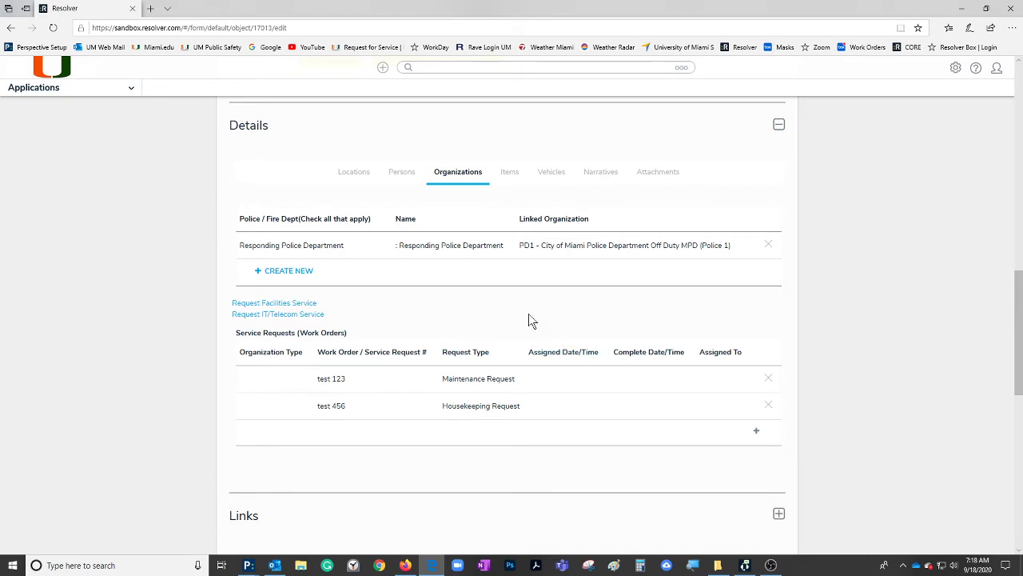
Step: Review the Responding Police Department record, checking the badge number, arrest, case number and officer last name fields, and close it
{"action": "left_click", "coordinate": [304, 251]}
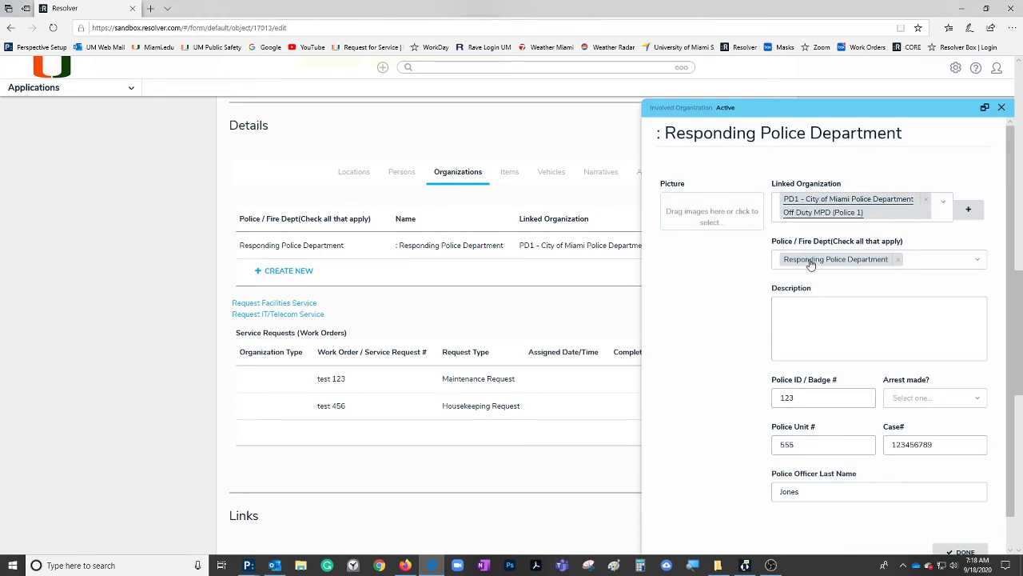
{"action": "double_click", "coordinate": [809, 397]}
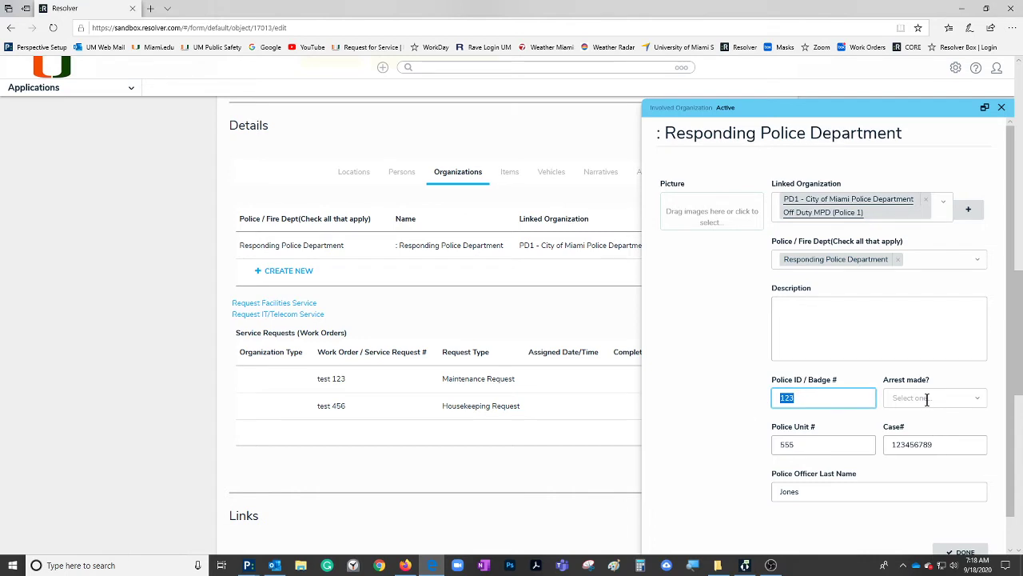
{"action": "left_click", "coordinate": [927, 400]}
{"action": "left_click", "coordinate": [941, 369]}
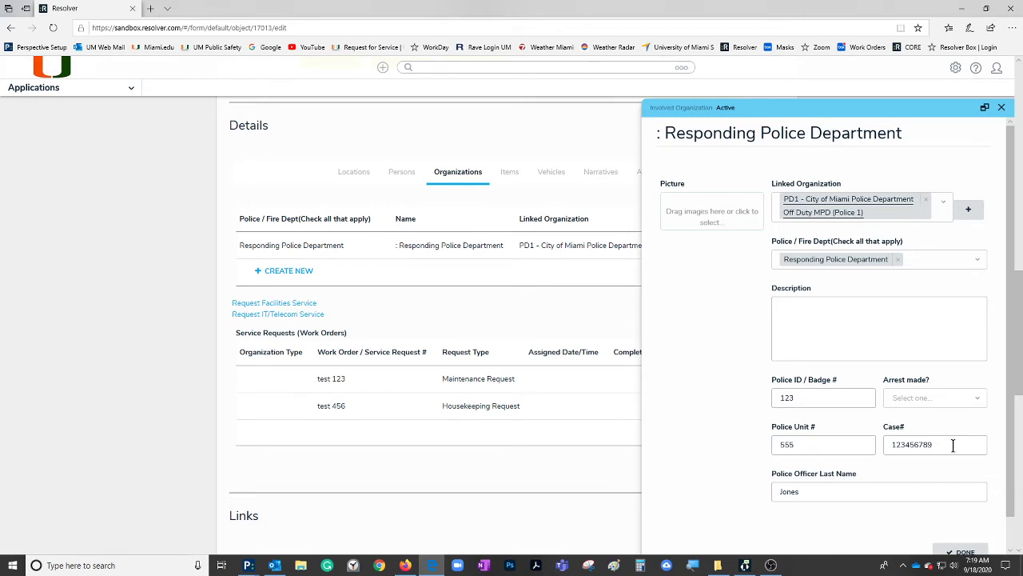
{"action": "double_click", "coordinate": [953, 445]}
{"action": "double_click", "coordinate": [790, 491]}
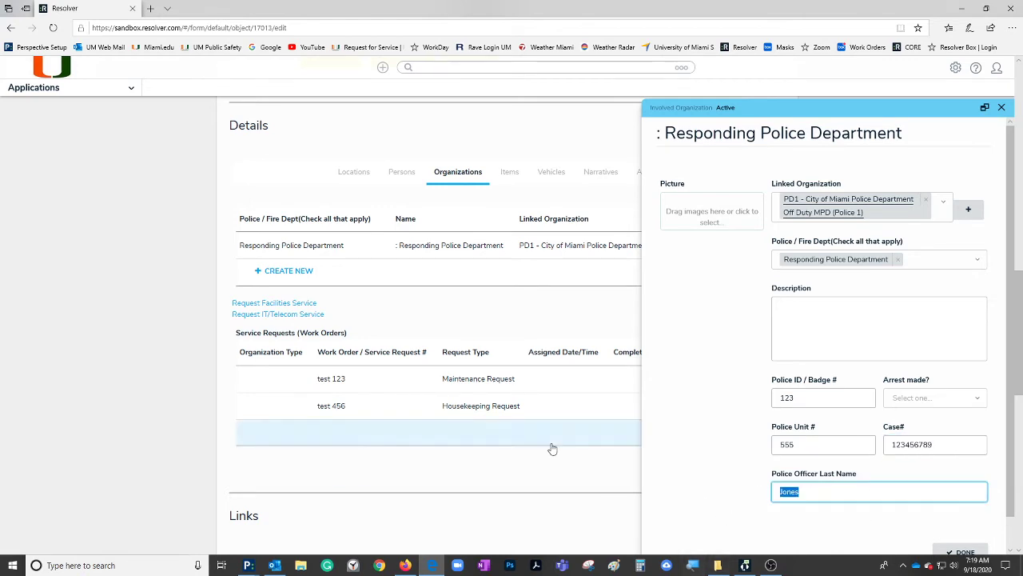
{"action": "left_click", "coordinate": [954, 551]}
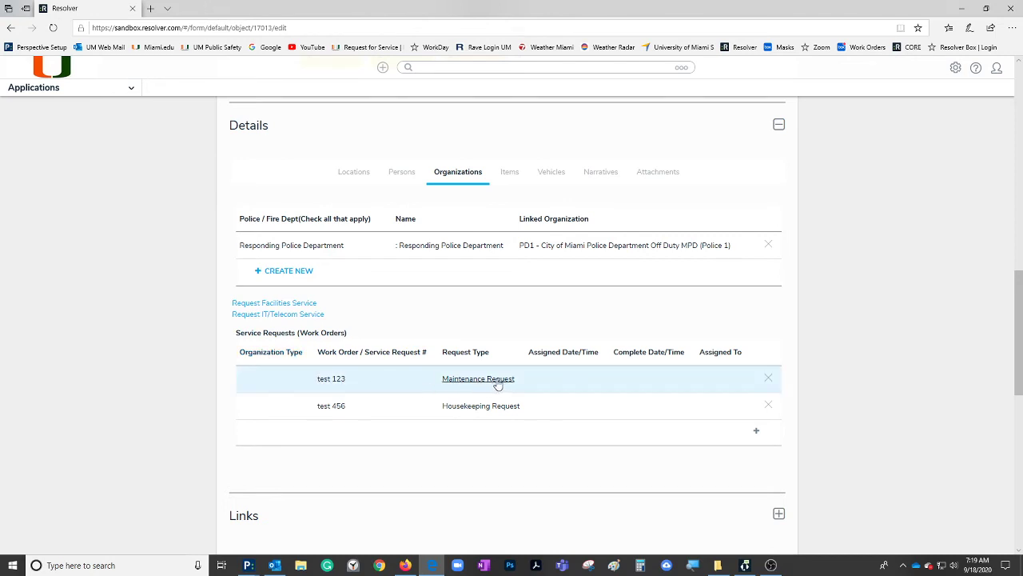
Step: Enter a new Work Order / Service Request number for the maintenance request
{"action": "left_click", "coordinate": [328, 380]}
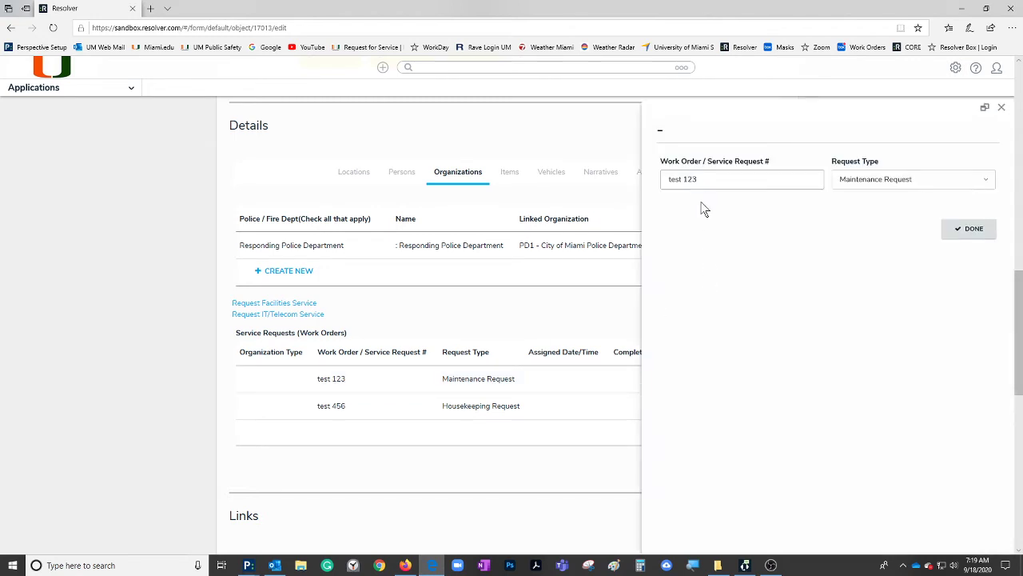
{"action": "left_click_drag", "start_coordinate": [699, 178], "coordinate": [607, 183]}
{"action": "left_click", "coordinate": [711, 181]}
{"action": "left_click_drag", "start_coordinate": [712, 181], "coordinate": [687, 180]}
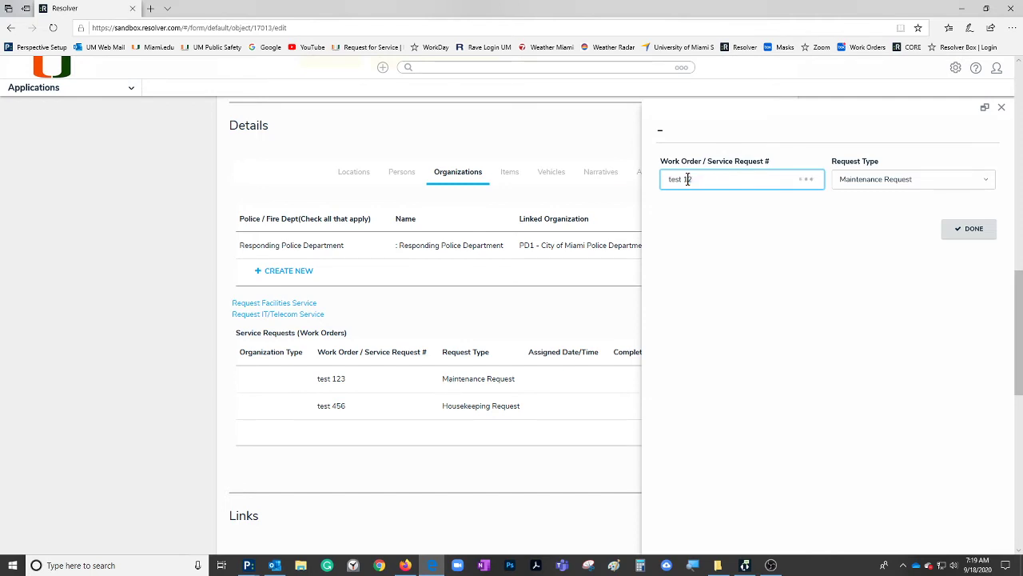
{"action": "type", "text": "89"}
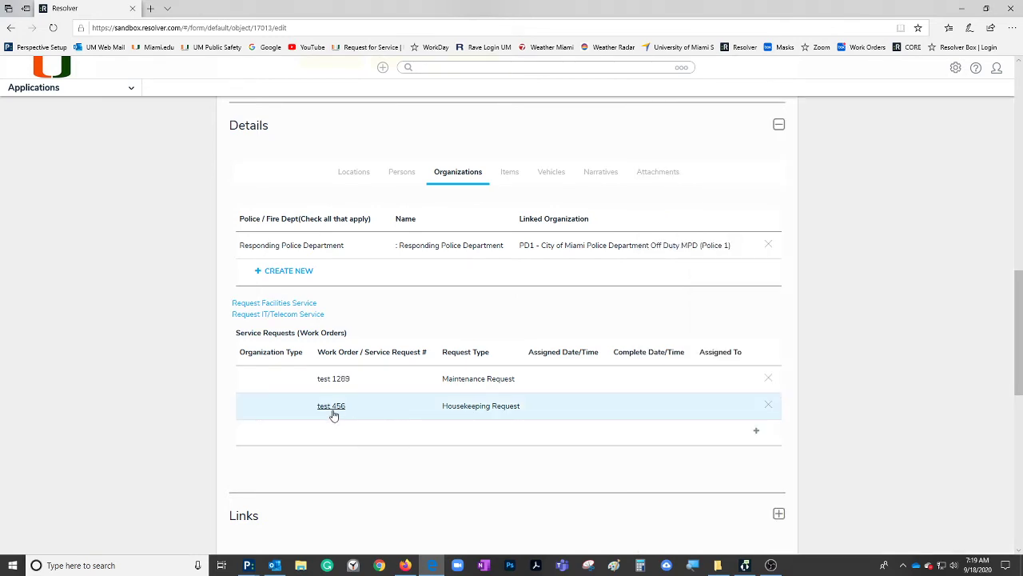
Step: Review the housekeeping service request's work order number and available request types, keeping both values, and close it
{"action": "left_click", "coordinate": [331, 406]}
{"action": "mouse_move", "coordinate": [405, 565]}
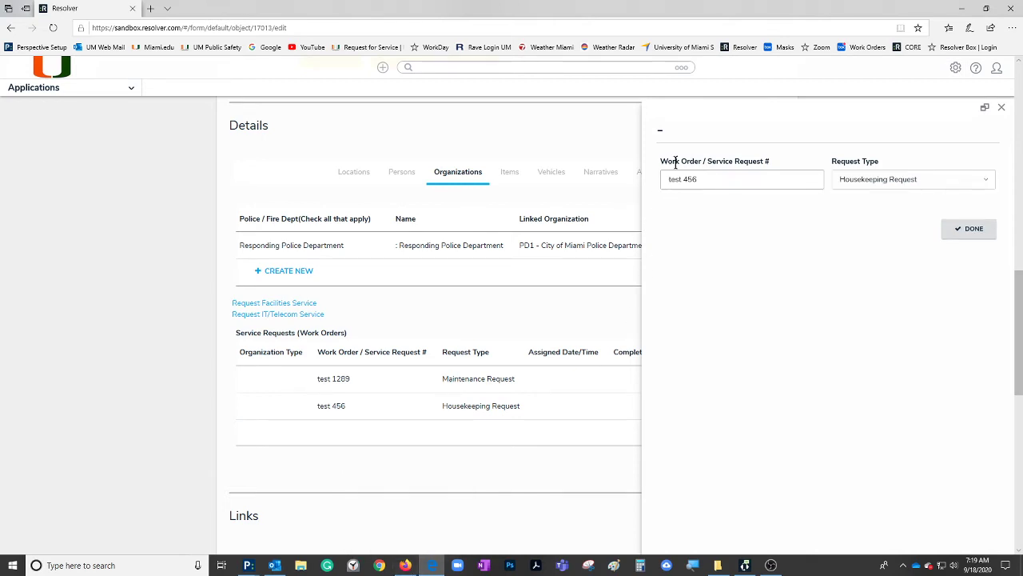
{"action": "left_click_drag", "start_coordinate": [701, 178], "coordinate": [648, 182]}
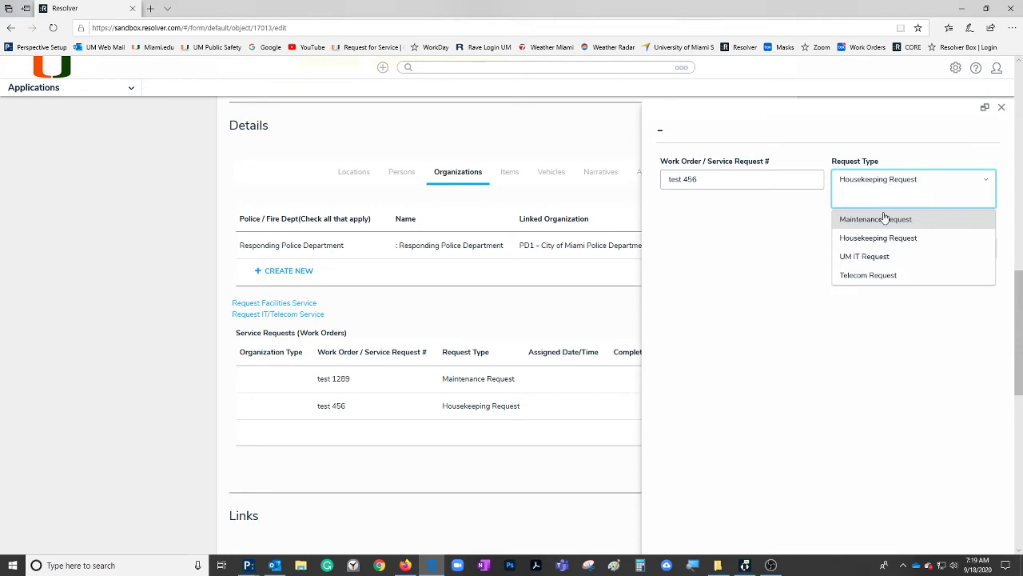
{"action": "left_click", "coordinate": [896, 339]}
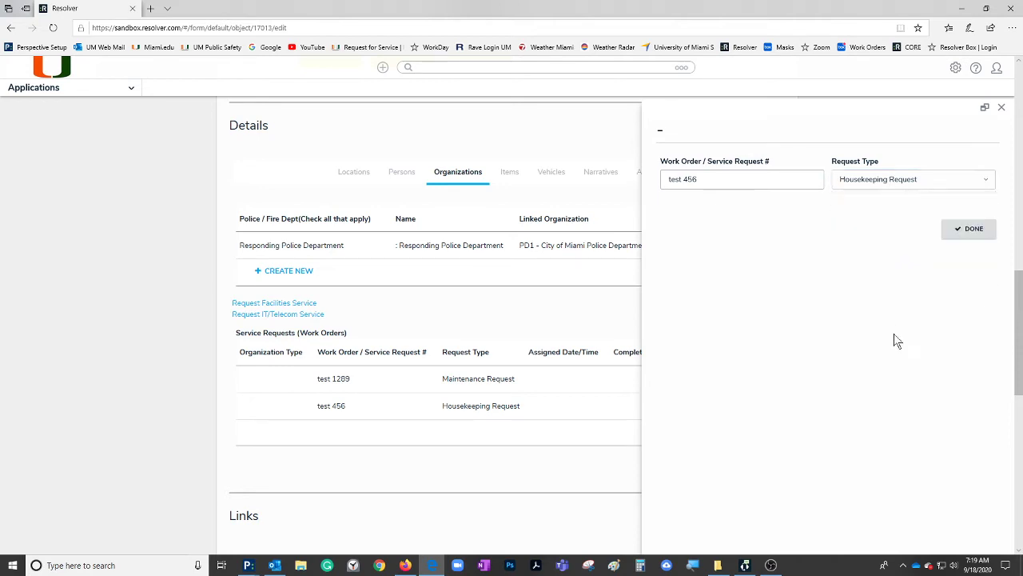
{"action": "left_click", "coordinate": [971, 229]}
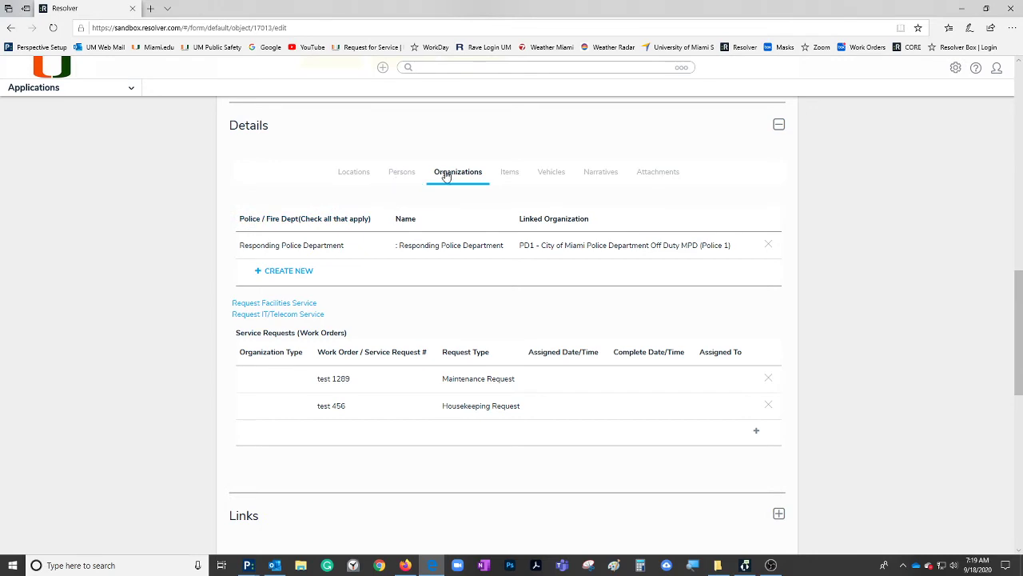
Step: Check the incident's involved items and involved vehicles lists
{"action": "left_click", "coordinate": [508, 173]}
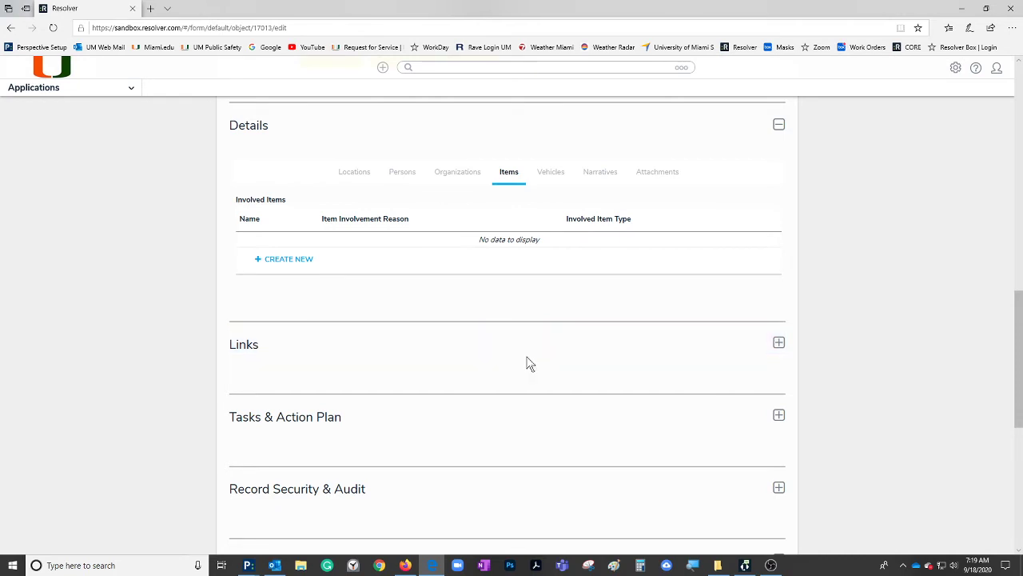
{"action": "left_click", "coordinate": [550, 172]}
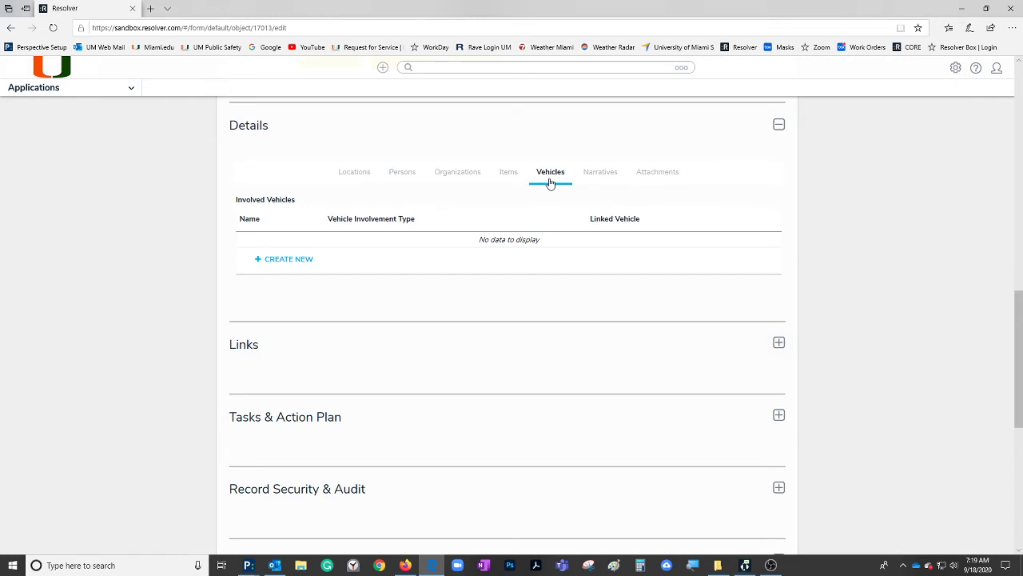
Step: Start a new narrative for the incident, assigning the incident owner as Narrative Owner and Original Narrative as its type
{"action": "left_click", "coordinate": [599, 172]}
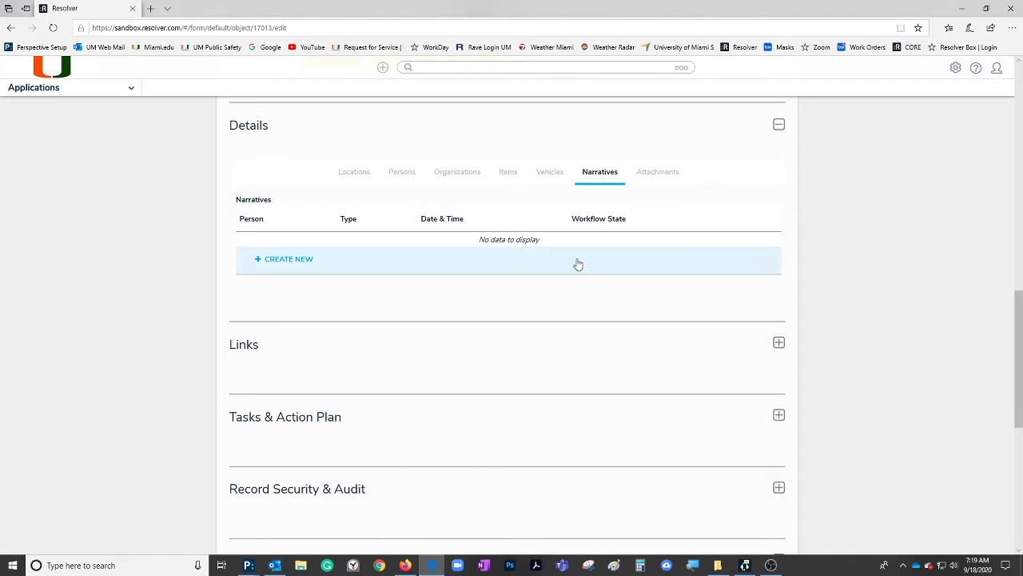
{"action": "left_click", "coordinate": [283, 259]}
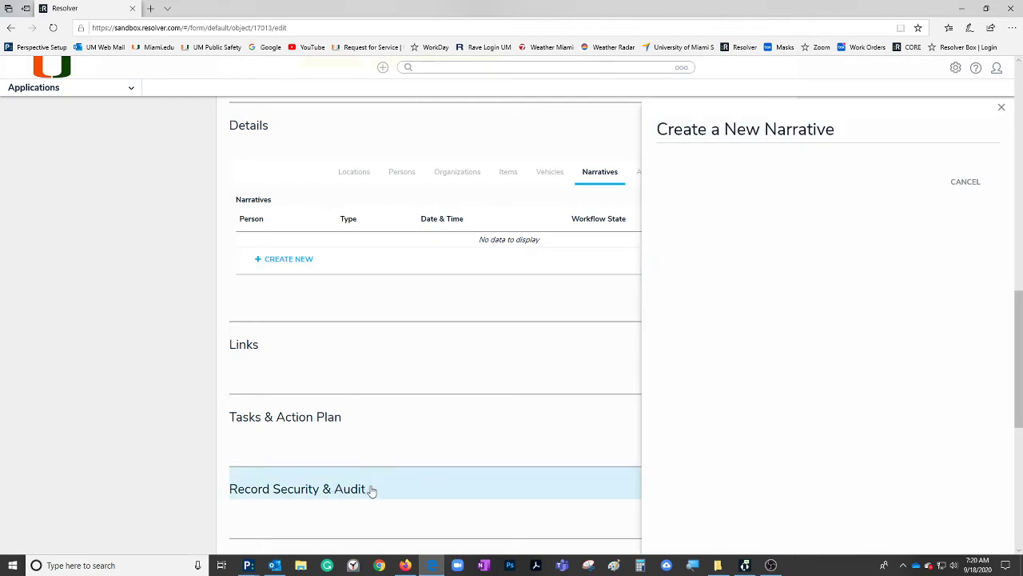
{"action": "left_click", "coordinate": [693, 186]}
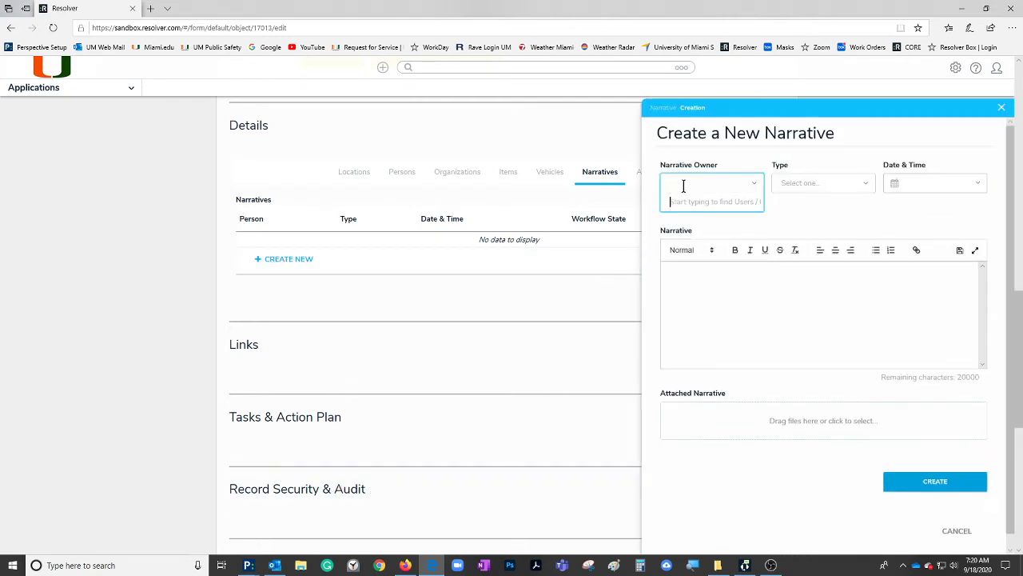
{"action": "type", "text": "patricio"}
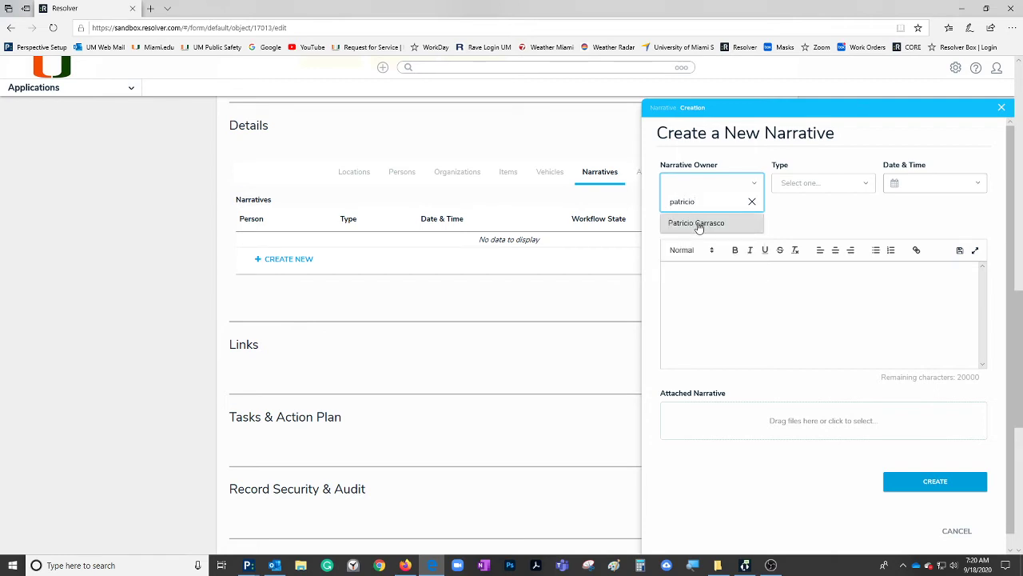
{"action": "left_click", "coordinate": [697, 223]}
{"action": "left_click", "coordinate": [811, 183]}
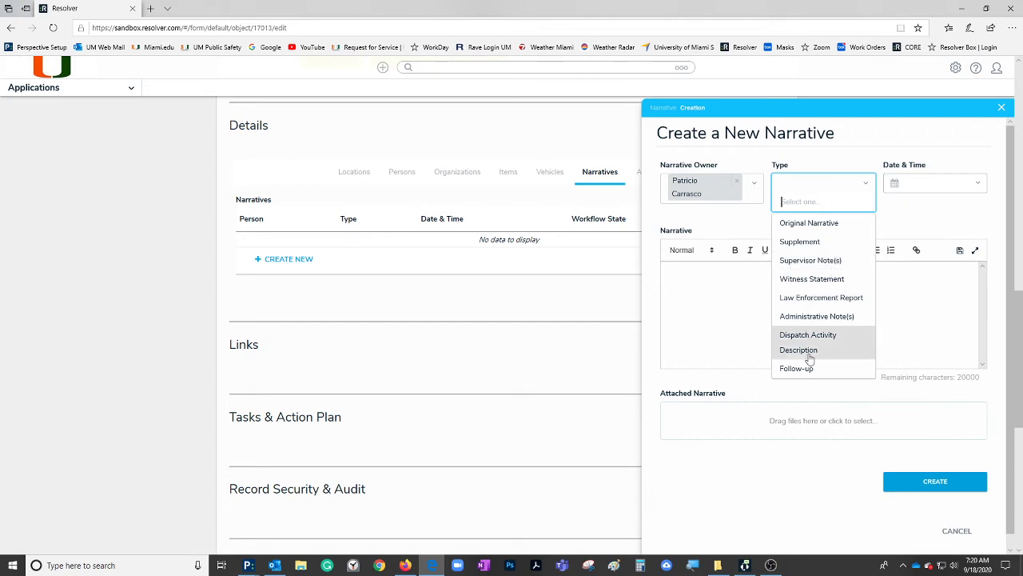
{"action": "left_click", "coordinate": [806, 224]}
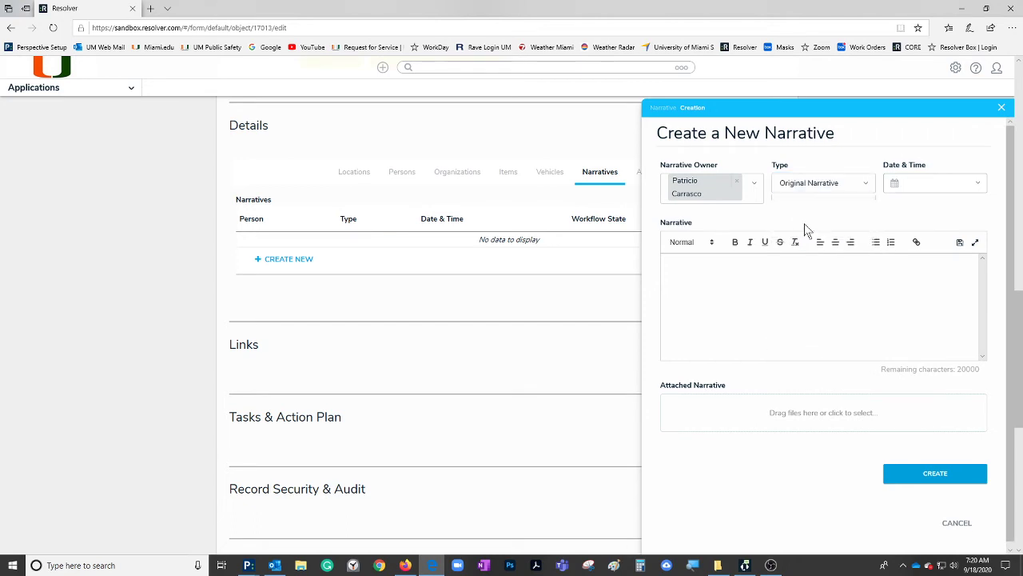
Step: Set the narrative's date and time to 2020-09-18 7:20, enter the text "This is a test" and create the narrative
{"action": "left_click", "coordinate": [895, 183]}
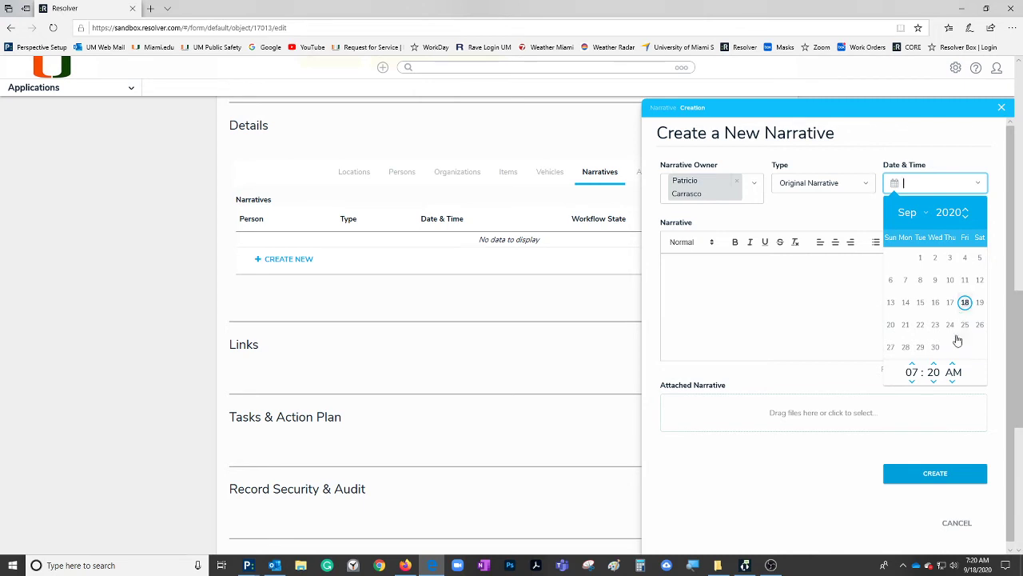
{"action": "left_click", "coordinate": [965, 304]}
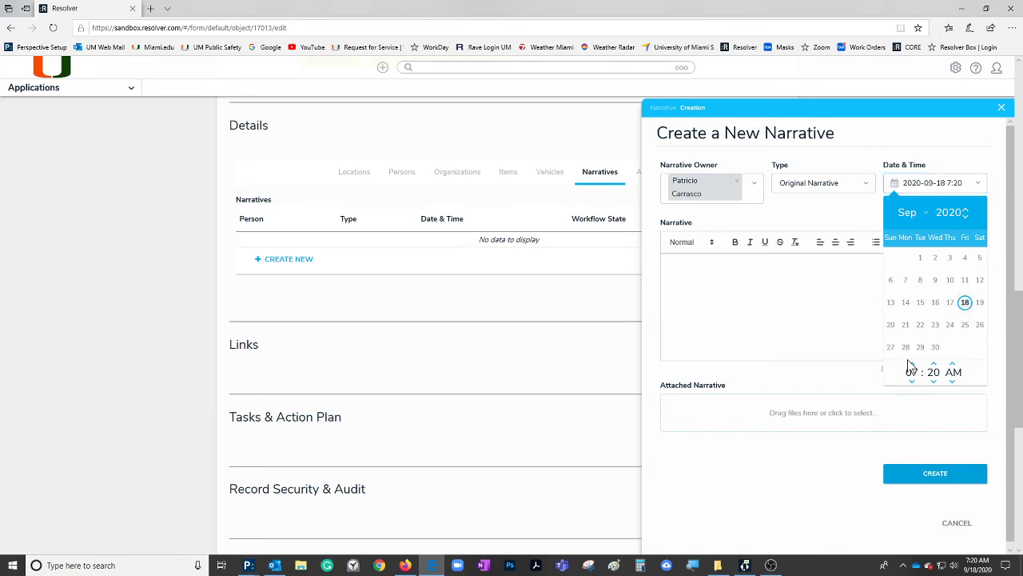
{"action": "left_click", "coordinate": [804, 286]}
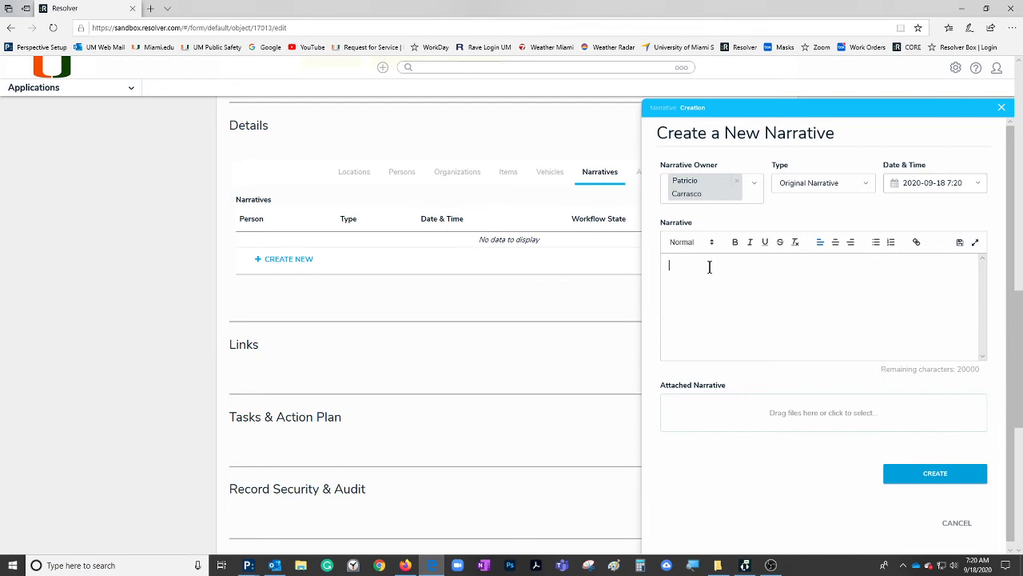
{"action": "type", "text": "This is a test."}
{"action": "left_click", "coordinate": [935, 472]}
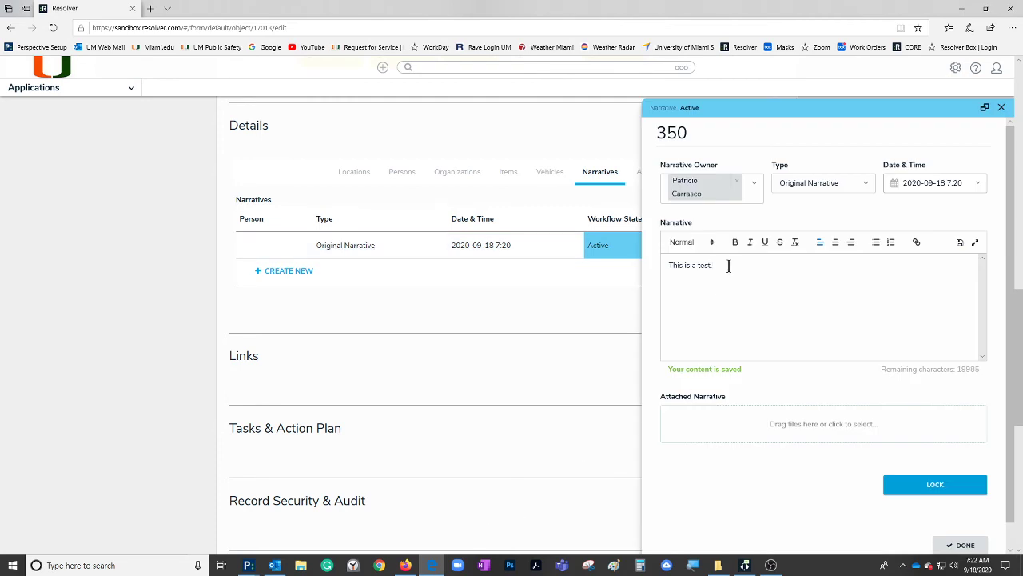
Step: Extend the narrative text with "no more testing." and finish editing the narrative
{"action": "type", "text": "no more test"}
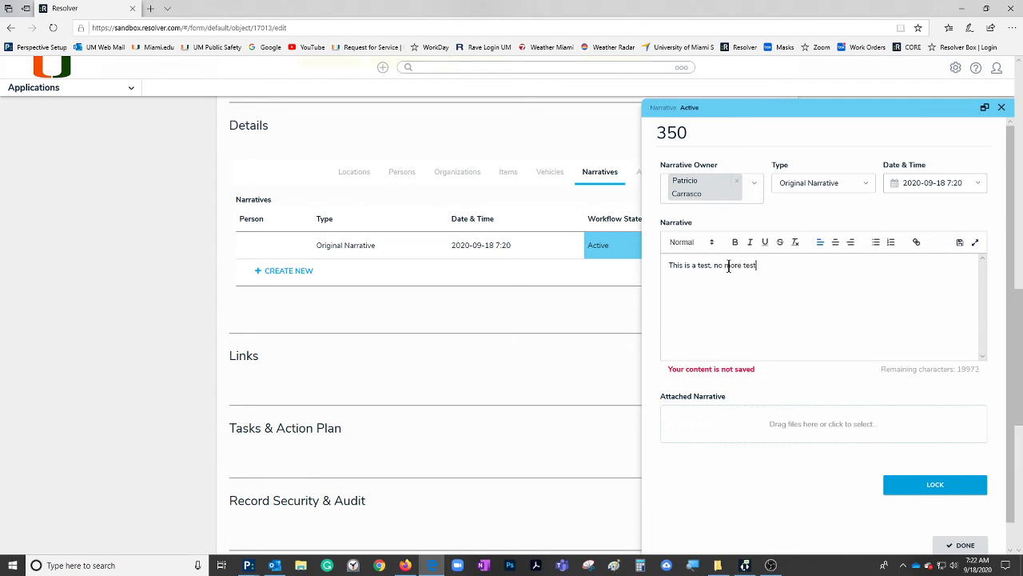
{"action": "type", "text": "ing."}
{"action": "left_click", "coordinate": [961, 544]}
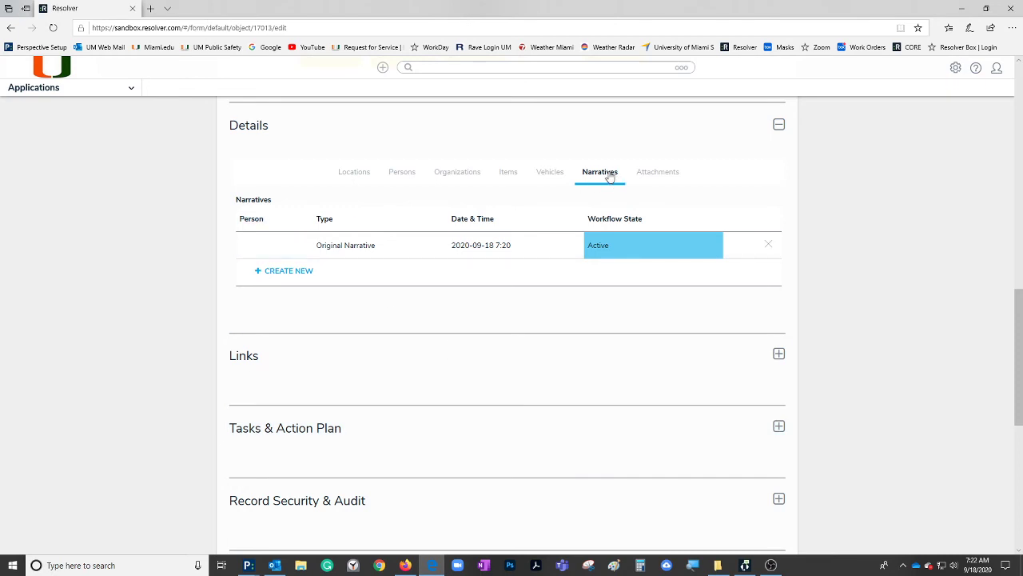
Step: Reopen the Original Narrative to review its full text, keeping it unlocked, and close it
{"action": "left_click", "coordinate": [345, 244]}
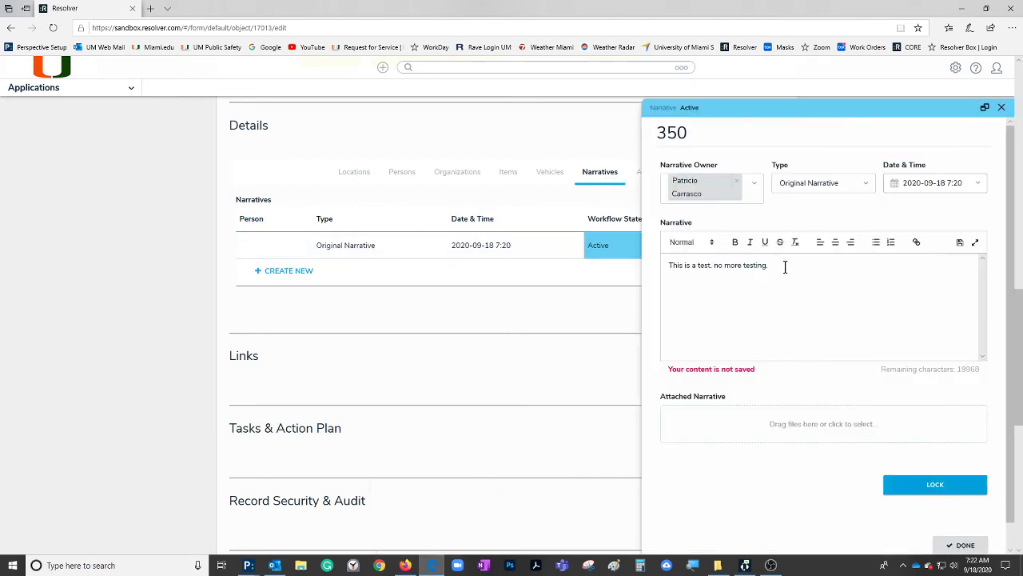
{"action": "left_click_drag", "start_coordinate": [785, 267], "coordinate": [664, 268]}
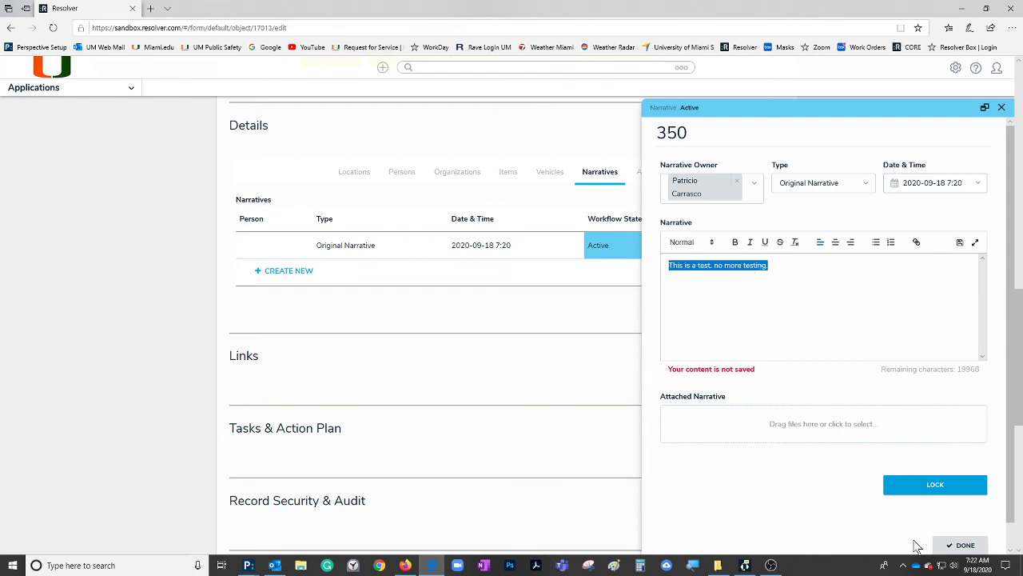
{"action": "left_click", "coordinate": [964, 545]}
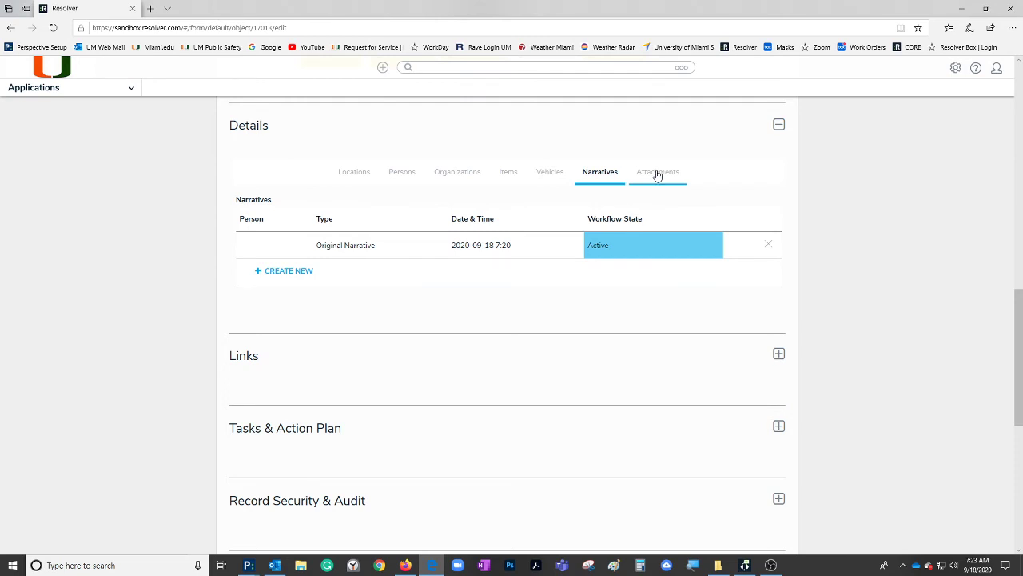
Step: Check the incident's involved items, open the escalated dispatch activity in full view and show its involved items
{"action": "left_click", "coordinate": [508, 174]}
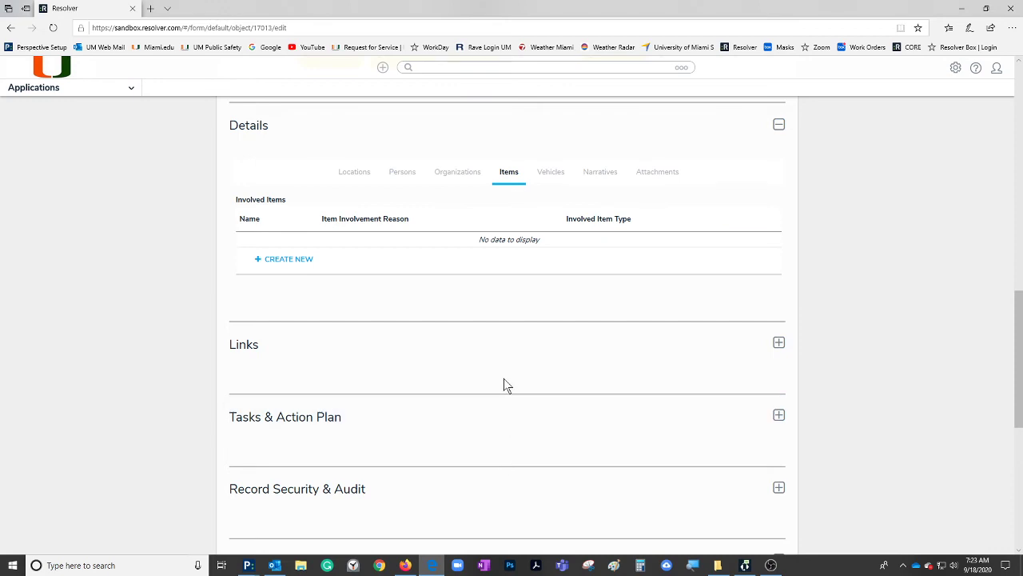
{"action": "scroll", "coordinate": [505, 382], "scroll_direction": "up", "scroll_amount": 5}
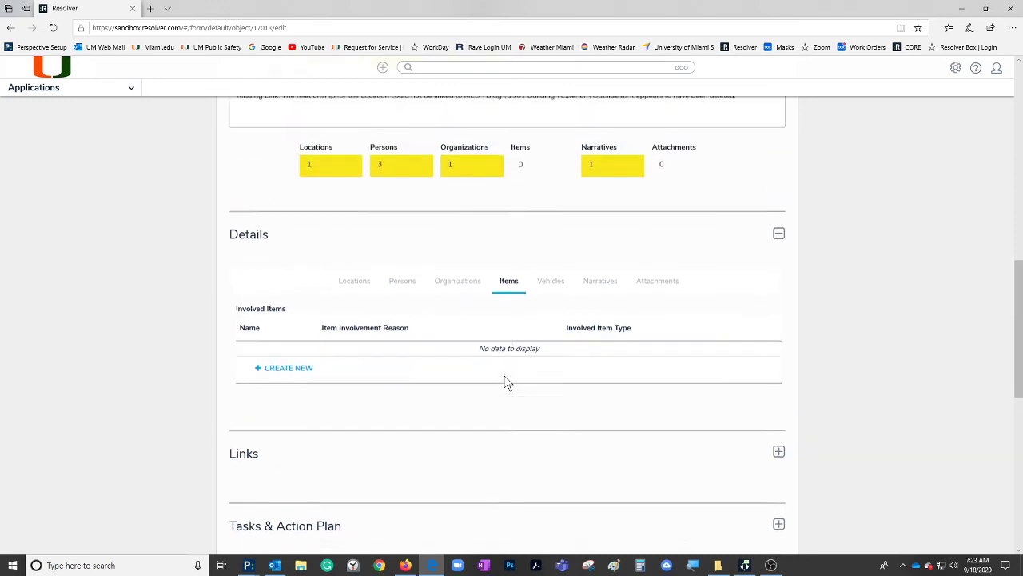
{"action": "scroll", "coordinate": [517, 332], "scroll_direction": "up", "scroll_amount": 5}
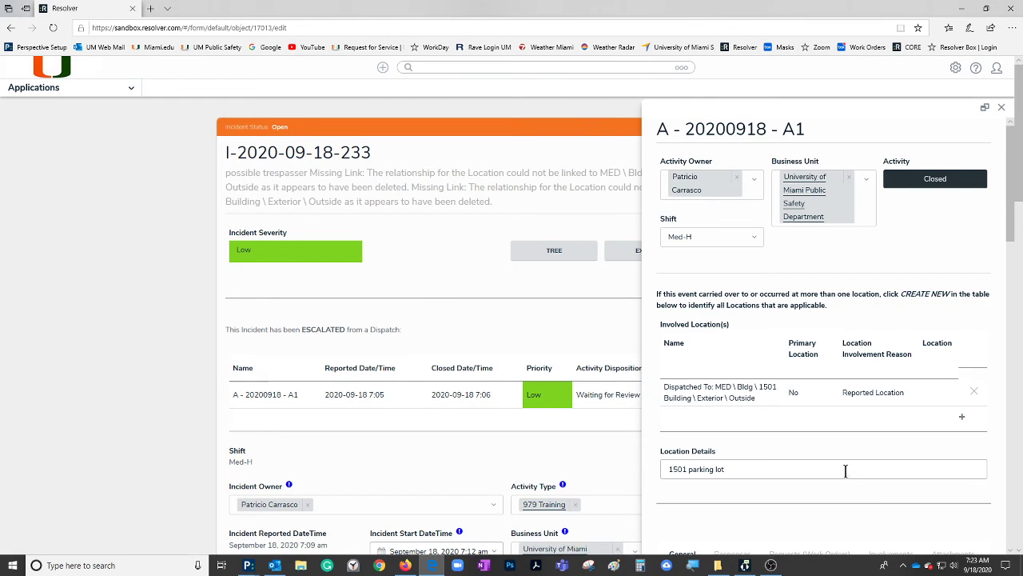
{"action": "left_click", "coordinate": [984, 106]}
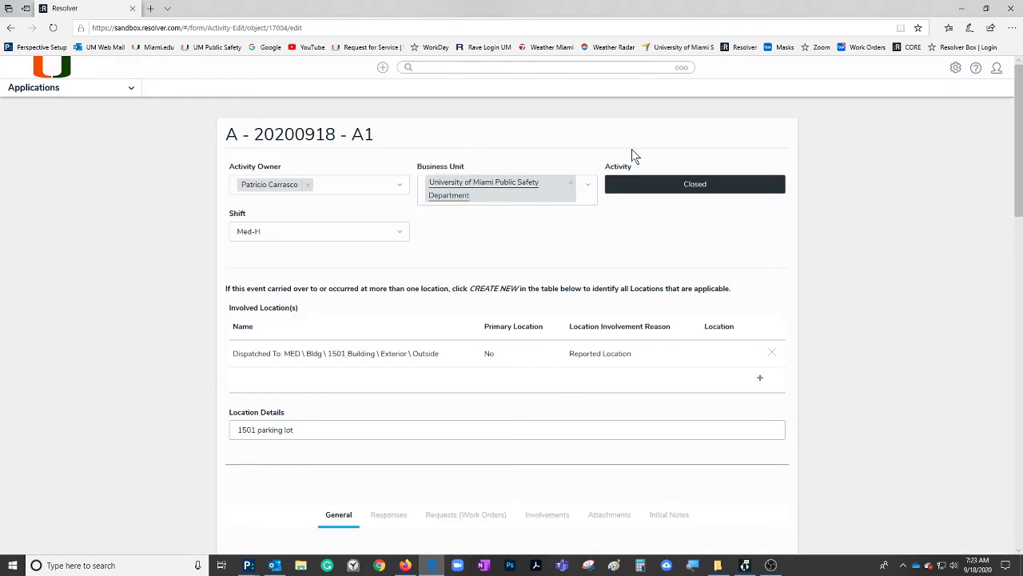
{"action": "scroll", "coordinate": [542, 345], "scroll_direction": "down", "scroll_amount": 2}
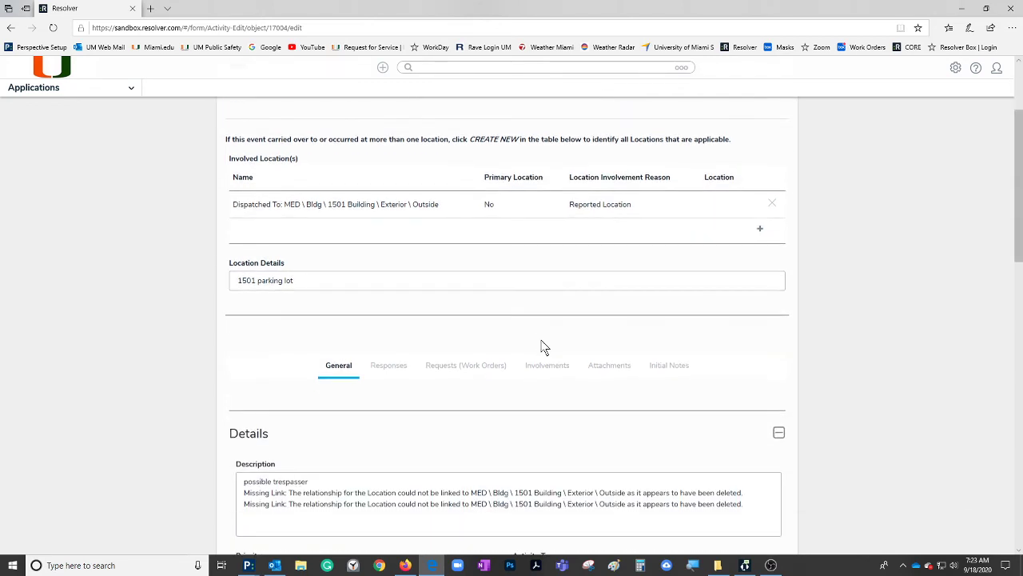
{"action": "left_click", "coordinate": [551, 367]}
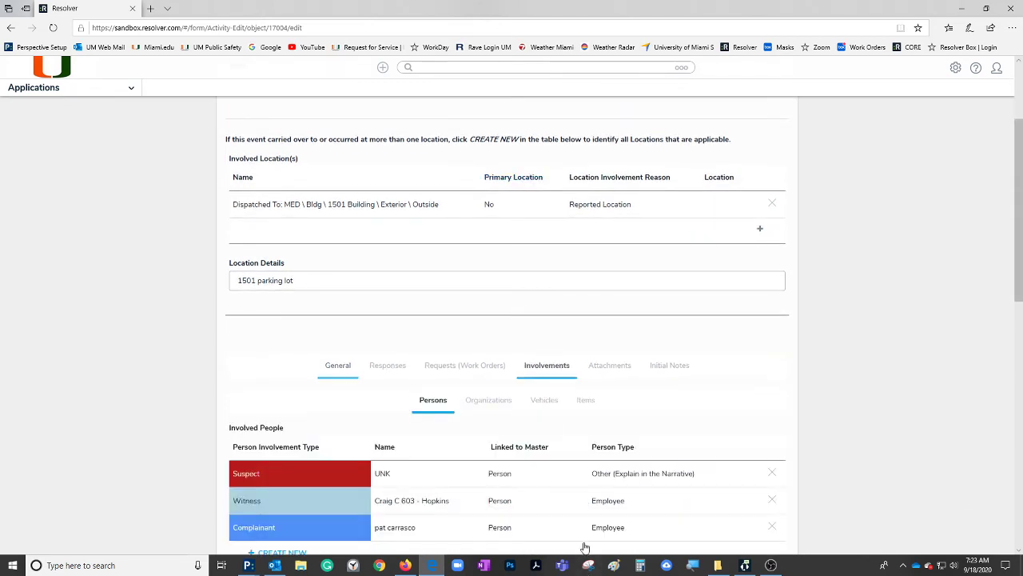
{"action": "left_click", "coordinate": [585, 400]}
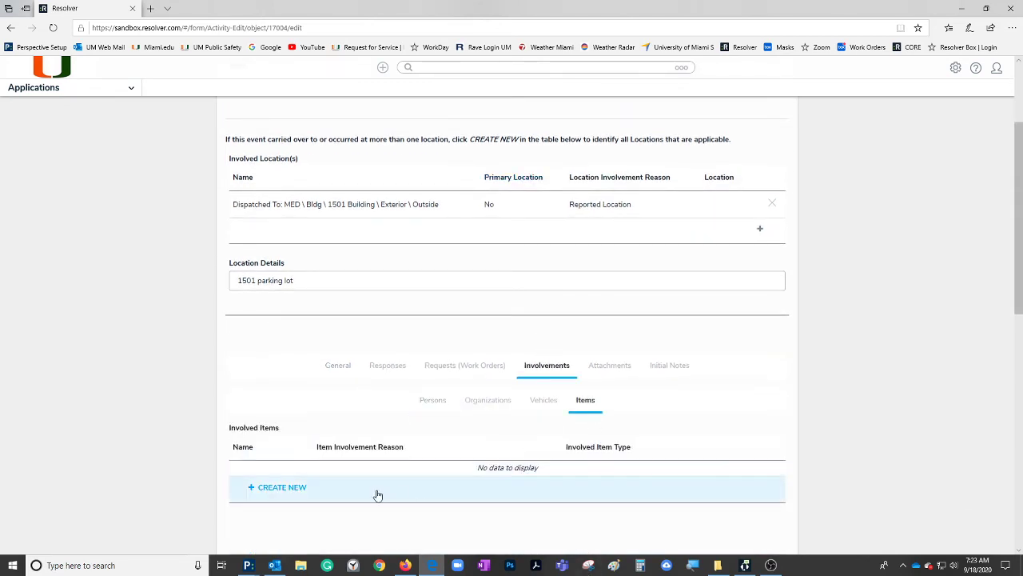
Step: Start a new involved item for the activity named "water cooler", with Damaged as involvement reason and Other as item type
{"action": "left_click", "coordinate": [283, 488]}
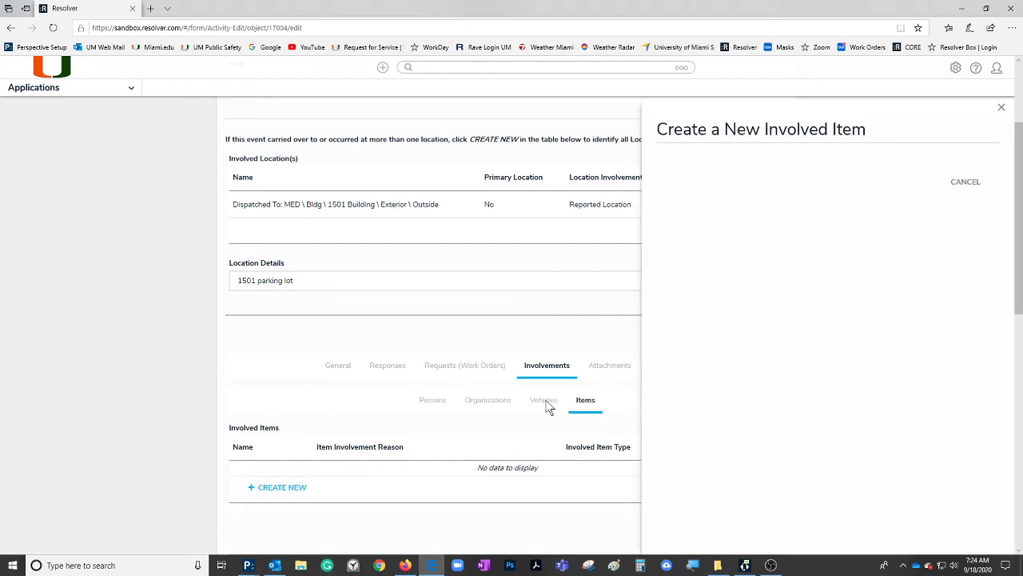
{"action": "left_click", "coordinate": [835, 182]}
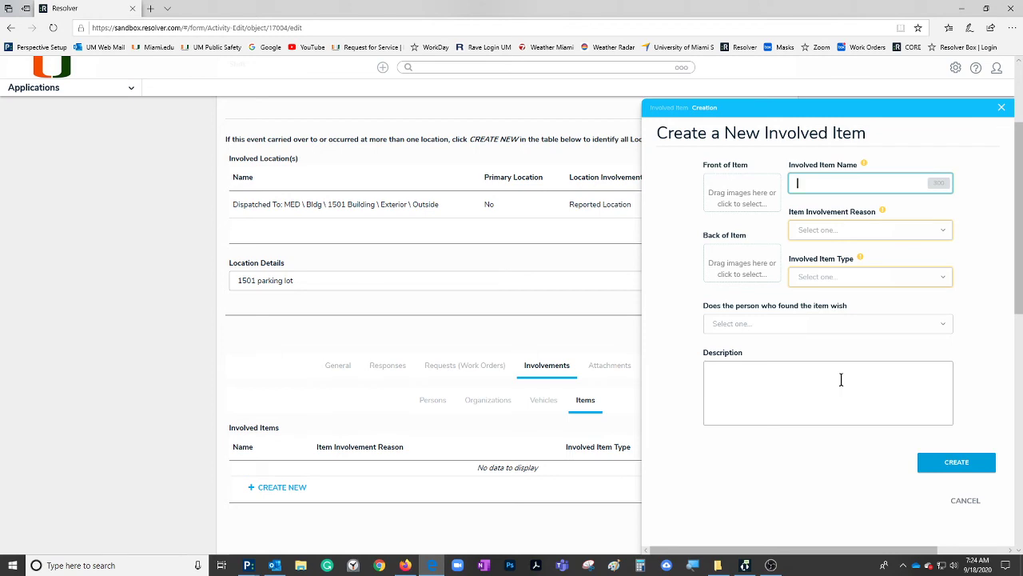
{"action": "type", "text": "W"}
{"action": "left_click", "coordinate": [828, 229]}
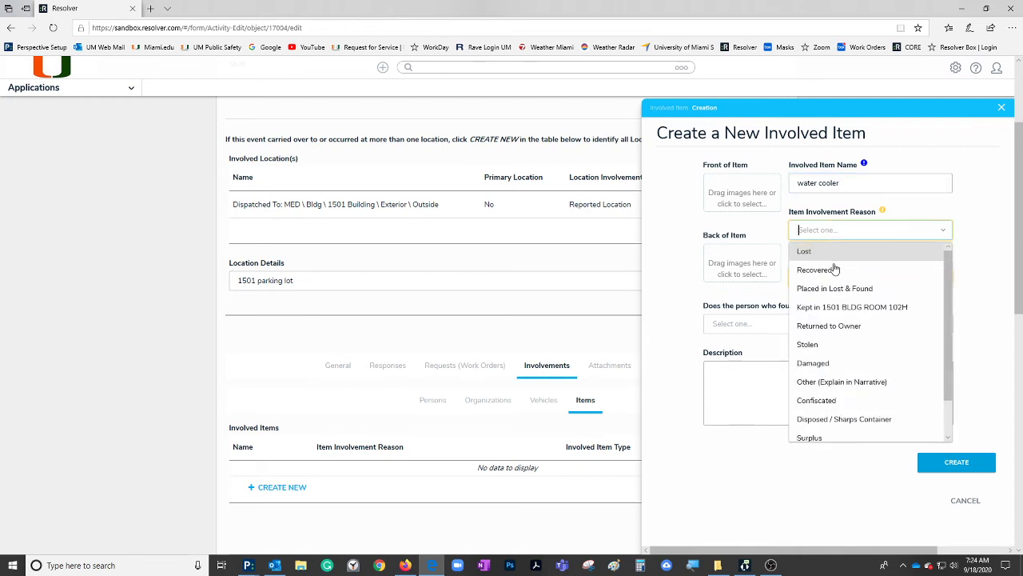
{"action": "left_click", "coordinate": [831, 362]}
{"action": "left_click", "coordinate": [851, 280]}
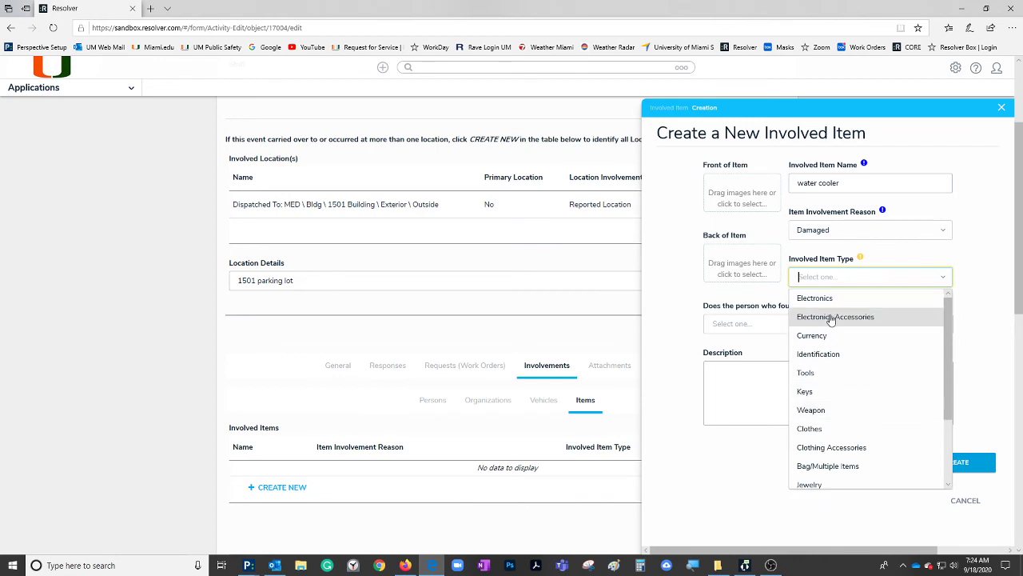
{"action": "scroll", "coordinate": [834, 367], "scroll_direction": "down", "scroll_amount": 1}
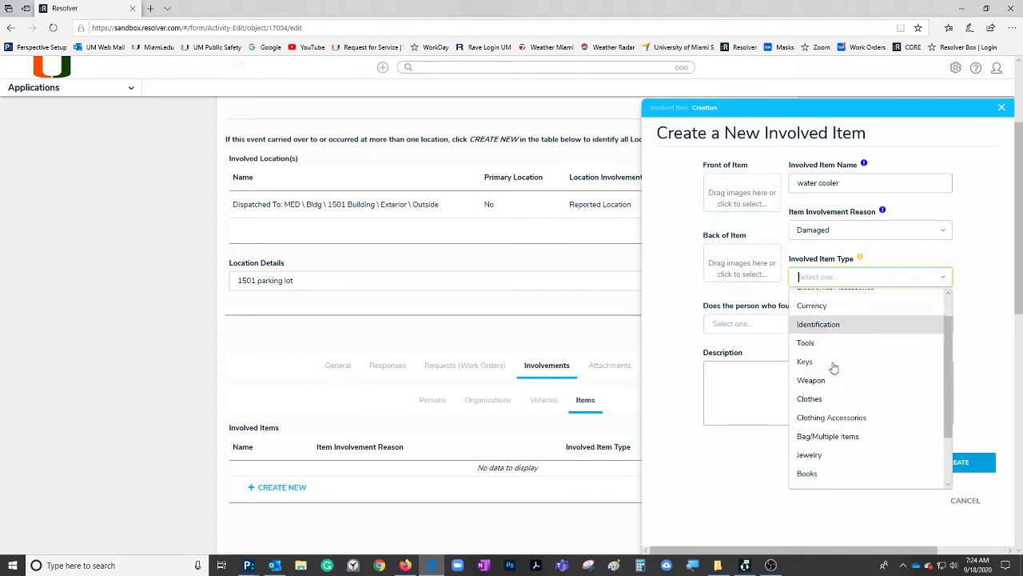
{"action": "scroll", "coordinate": [829, 430], "scroll_direction": "down", "scroll_amount": 4}
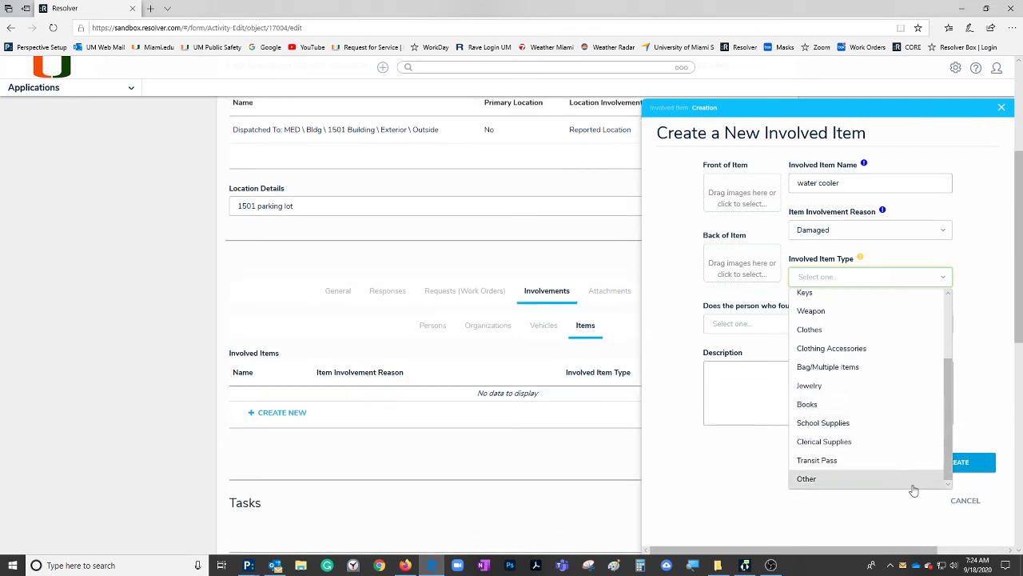
{"action": "left_click", "coordinate": [828, 480]}
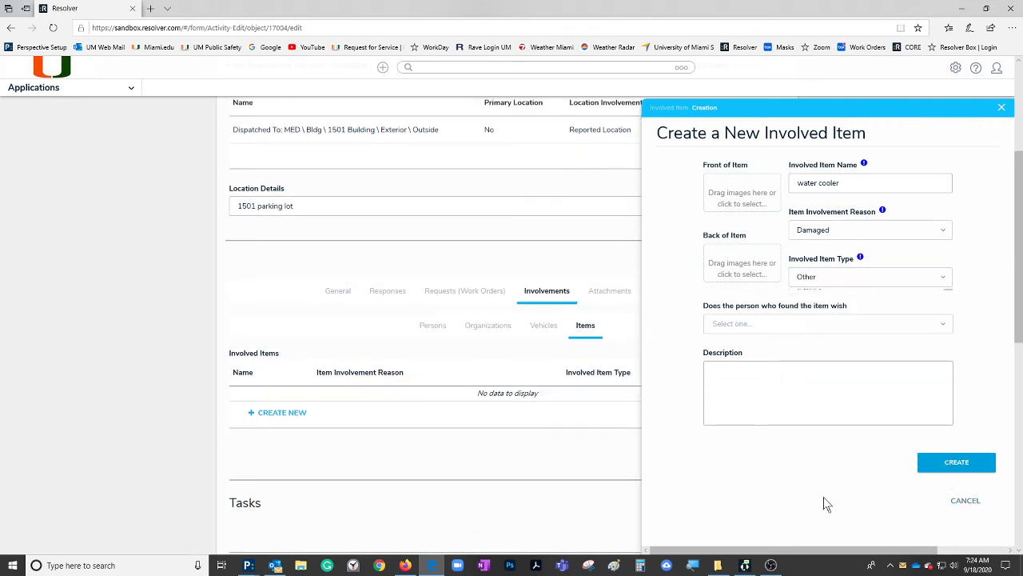
Step: Open the front image file picker, dismiss it without choosing a file, and create the water cooler item
{"action": "left_click", "coordinate": [721, 192]}
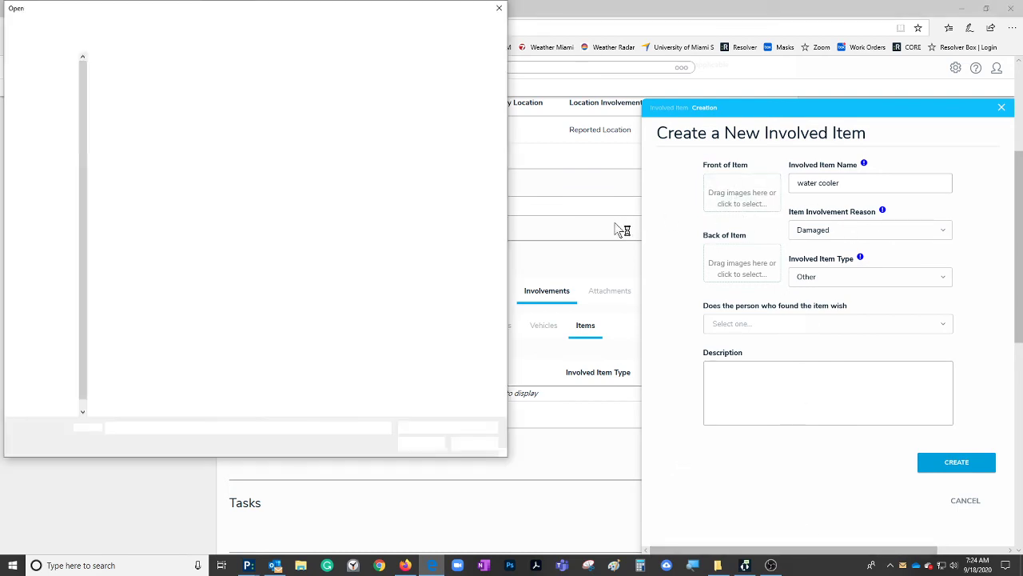
{"action": "left_click", "coordinate": [499, 7]}
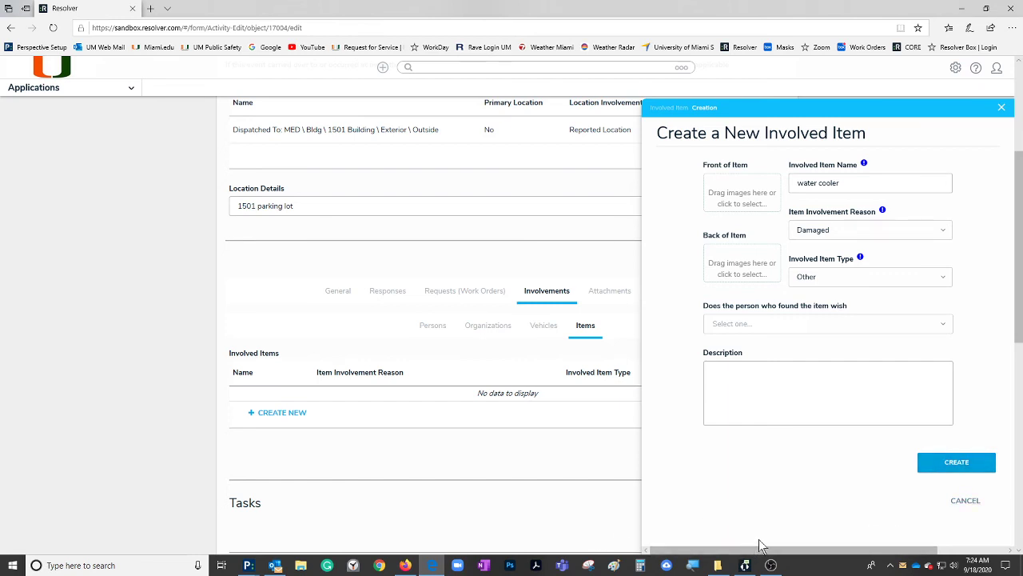
{"action": "left_click", "coordinate": [957, 462]}
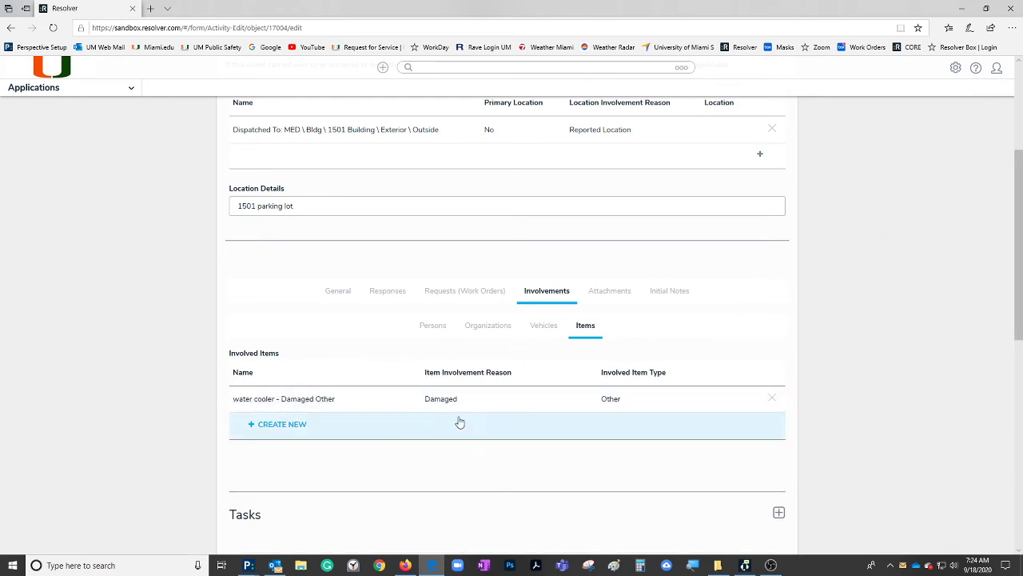
Step: Return from the activity to the incident and review its involved items list and linked dispatch activity
{"action": "scroll", "coordinate": [456, 420], "scroll_direction": "down", "scroll_amount": 10}
{"action": "left_click", "coordinate": [772, 535]}
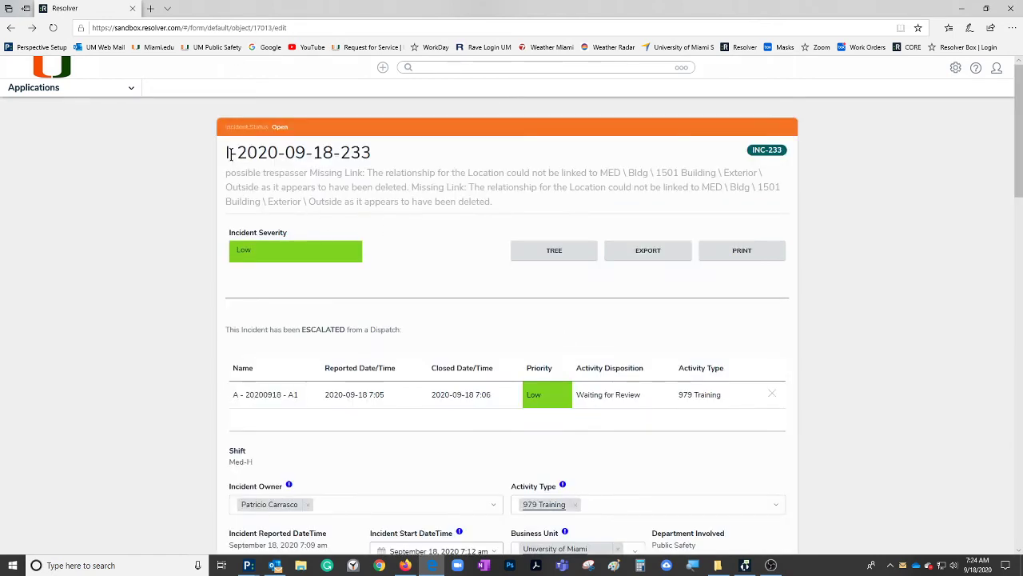
{"action": "scroll", "coordinate": [454, 386], "scroll_direction": "down", "scroll_amount": 8}
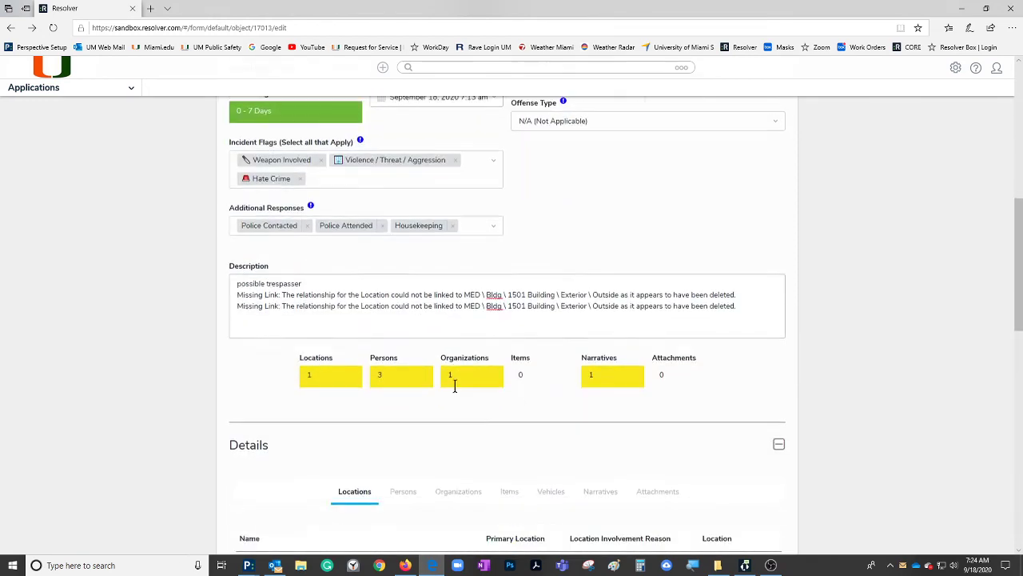
{"action": "scroll", "coordinate": [453, 387], "scroll_direction": "down", "scroll_amount": 2}
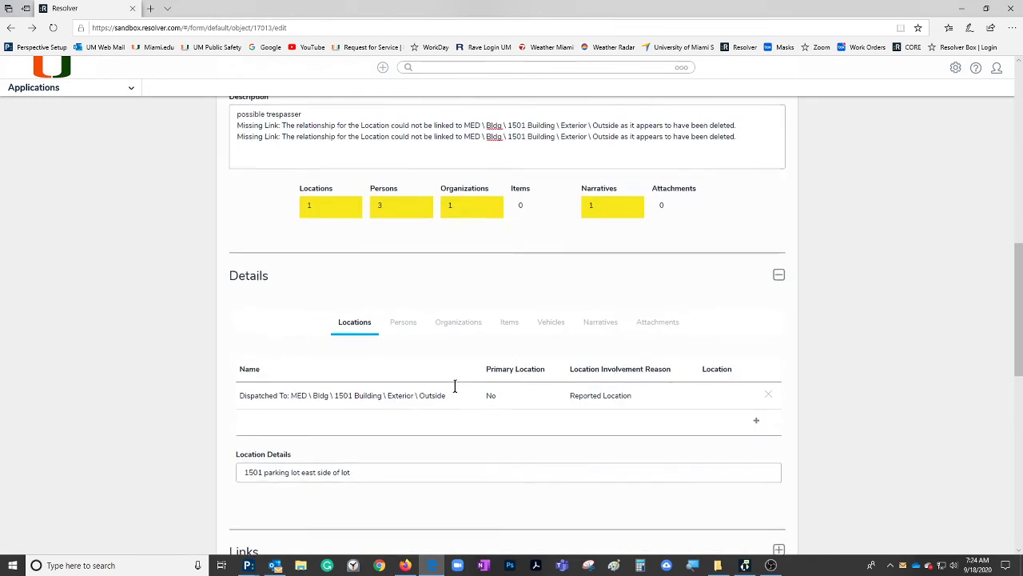
{"action": "left_click", "coordinate": [508, 323]}
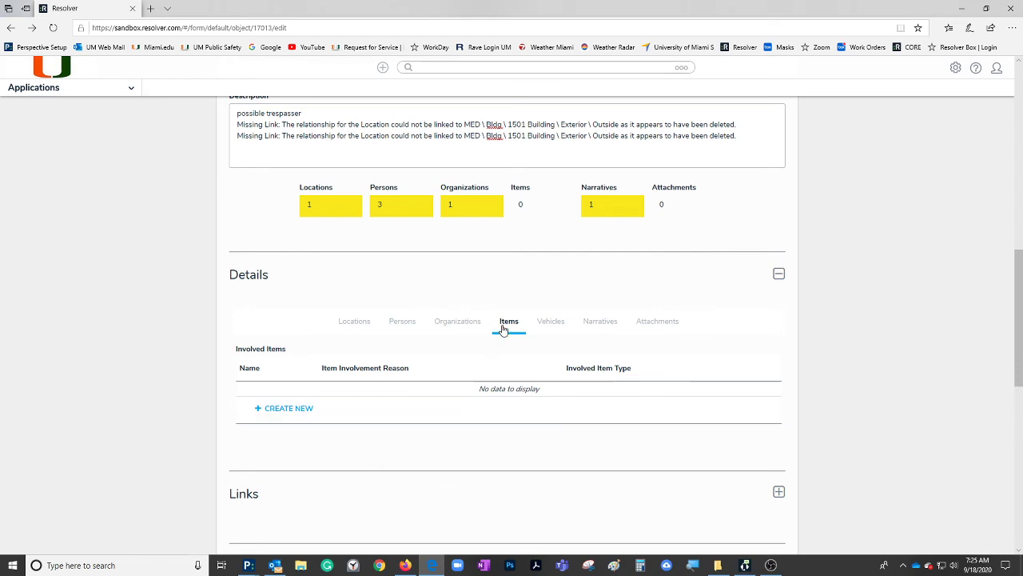
{"action": "scroll", "coordinate": [598, 398], "scroll_direction": "up", "scroll_amount": 5}
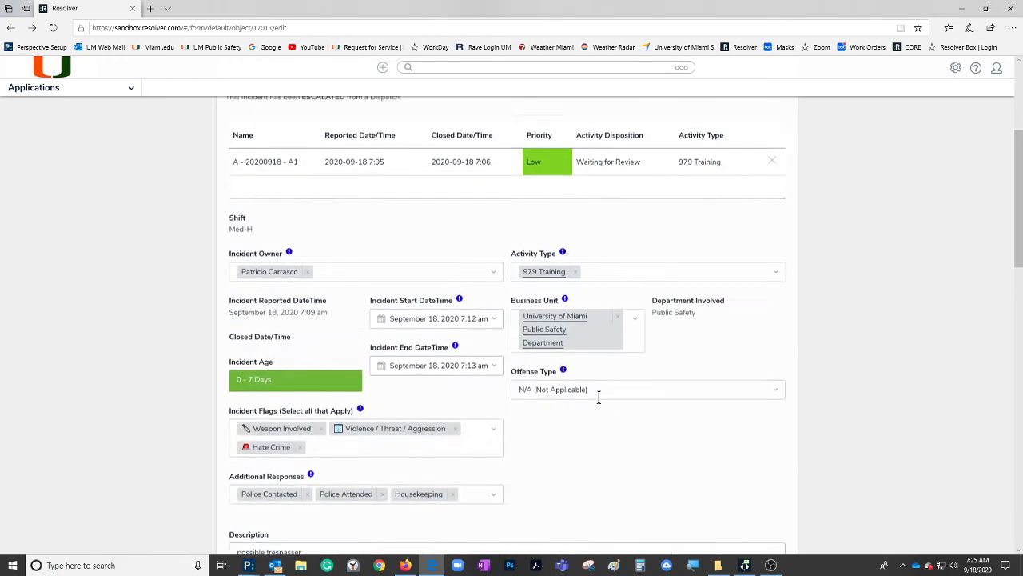
{"action": "scroll", "coordinate": [598, 397], "scroll_direction": "up", "scroll_amount": 3}
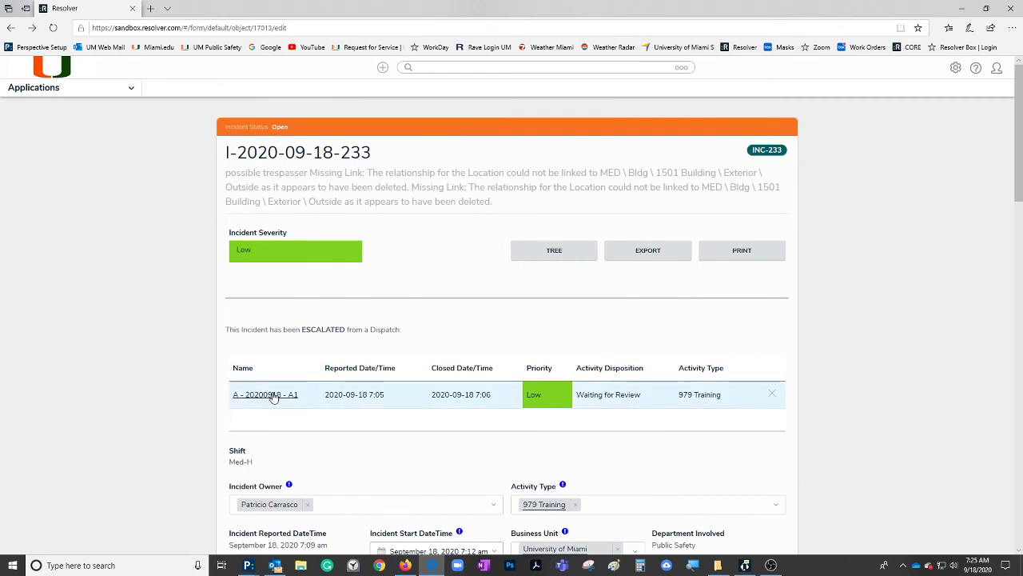
{"action": "scroll", "coordinate": [192, 397], "scroll_direction": "down", "scroll_amount": 8}
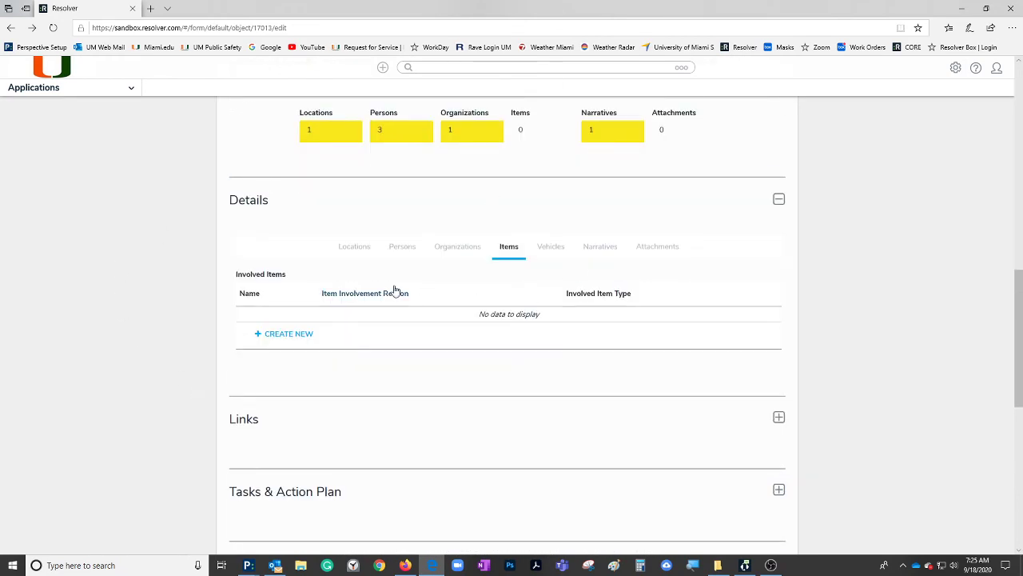
Step: Create an involved item named "water cooler" on the incident, with Damaged as involvement reason and Other as item type
{"action": "left_click", "coordinate": [292, 334]}
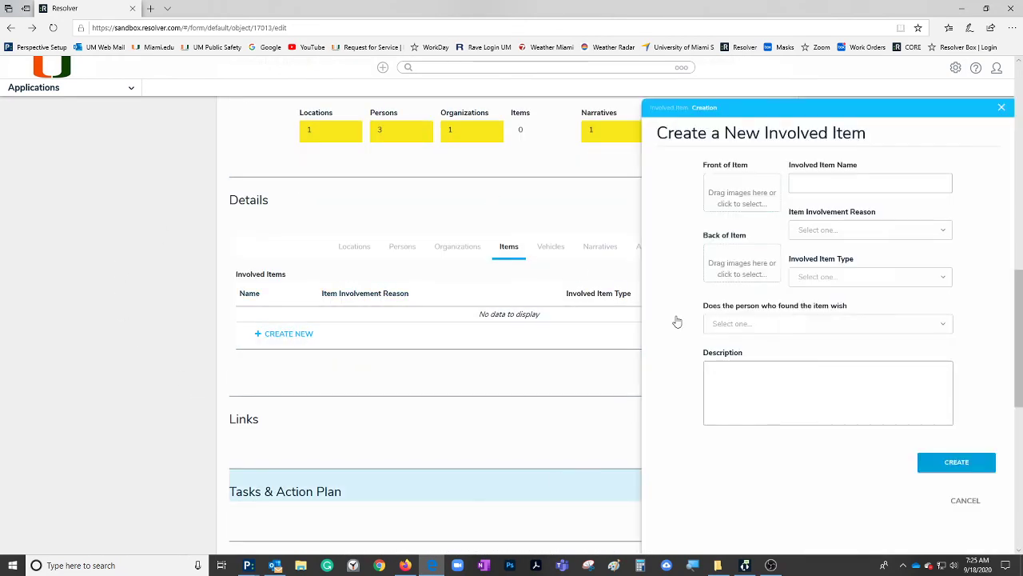
{"action": "left_click", "coordinate": [809, 185]}
{"action": "type", "text": "W"}
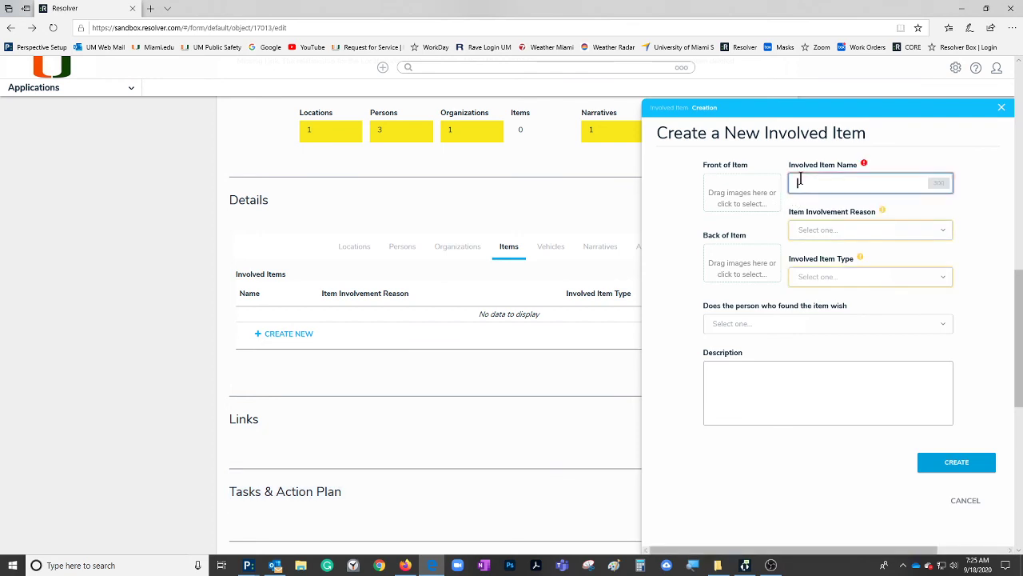
{"action": "type", "text": "ater c"}
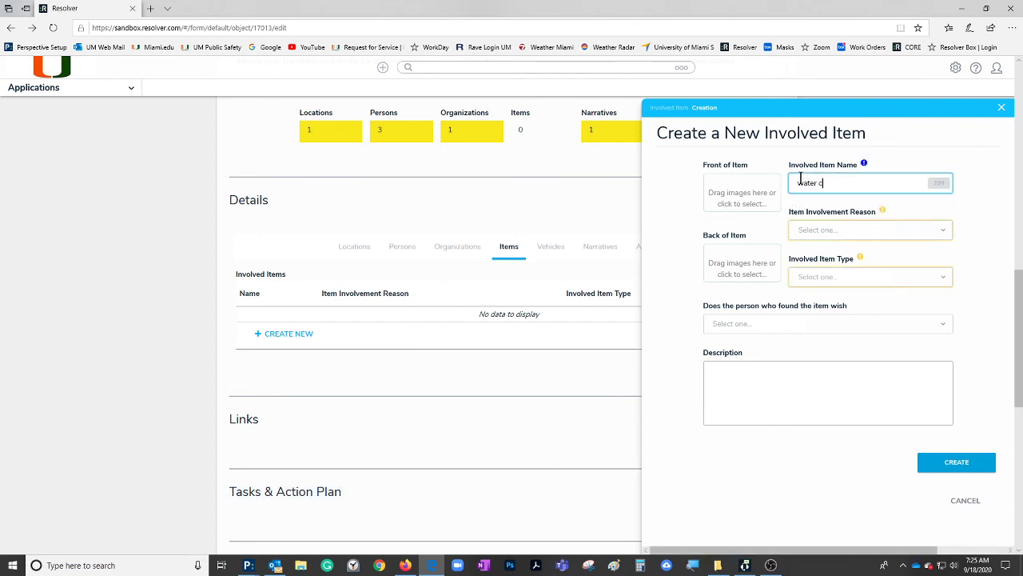
{"action": "type", "text": "ooler"}
{"action": "left_click", "coordinate": [858, 231]}
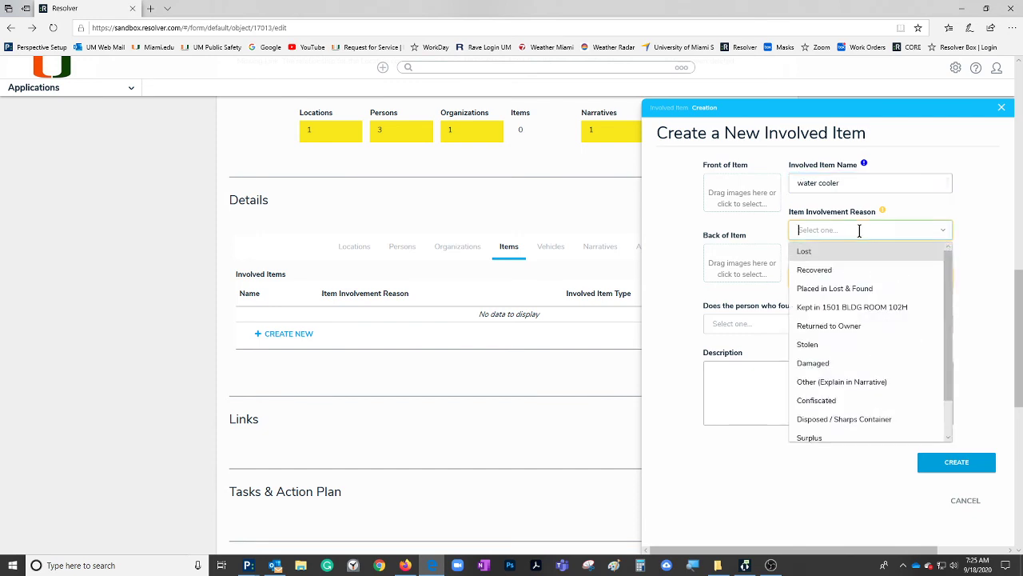
{"action": "left_click", "coordinate": [845, 364]}
{"action": "left_click", "coordinate": [845, 277]}
{"action": "scroll", "coordinate": [864, 366], "scroll_direction": "down", "scroll_amount": 3}
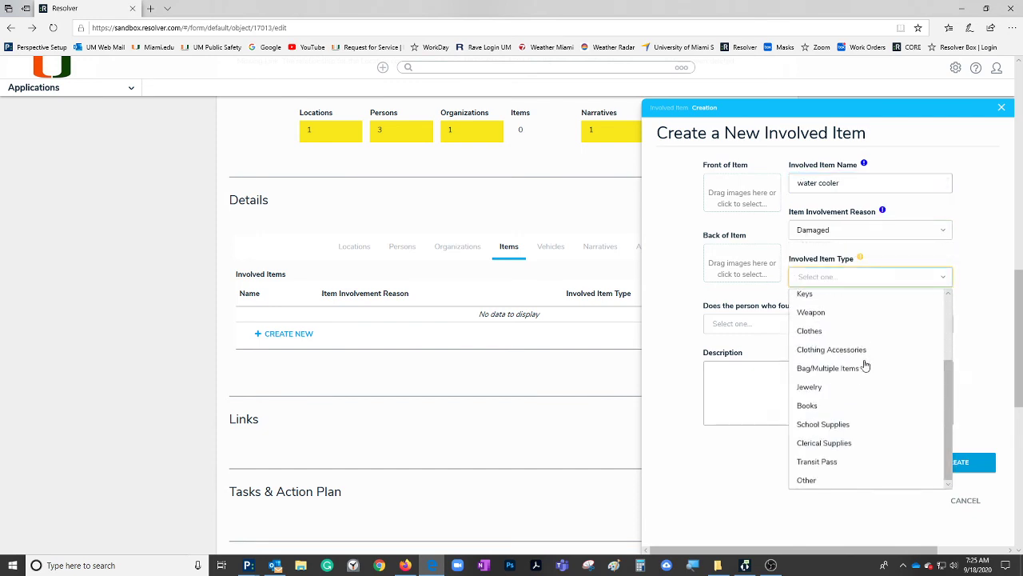
{"action": "left_click", "coordinate": [831, 480]}
{"action": "left_click", "coordinate": [957, 463]}
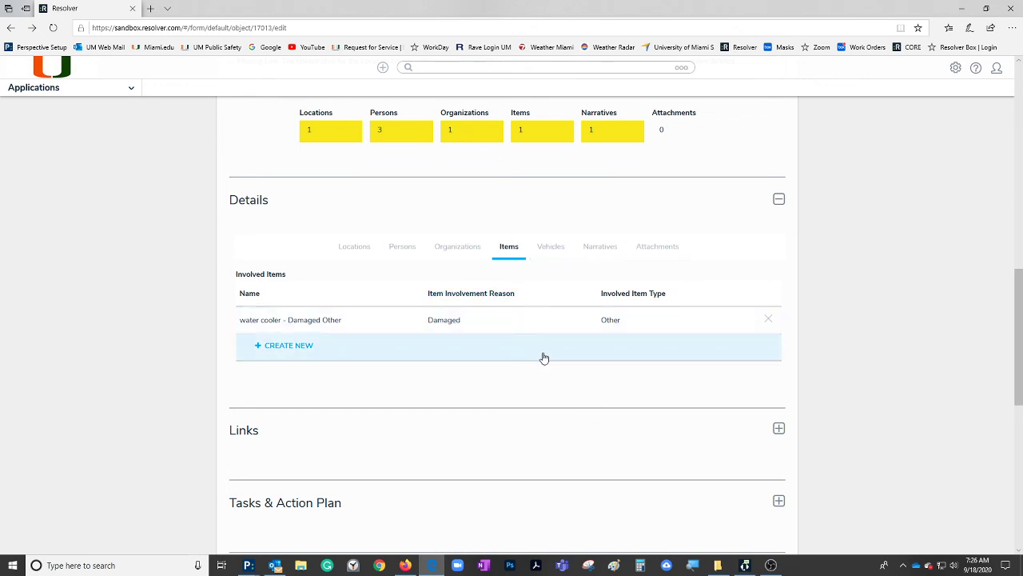
Step: Review the incident form from the general fields and description down to the supervisor section
{"action": "scroll", "coordinate": [543, 358], "scroll_direction": "down", "scroll_amount": 10}
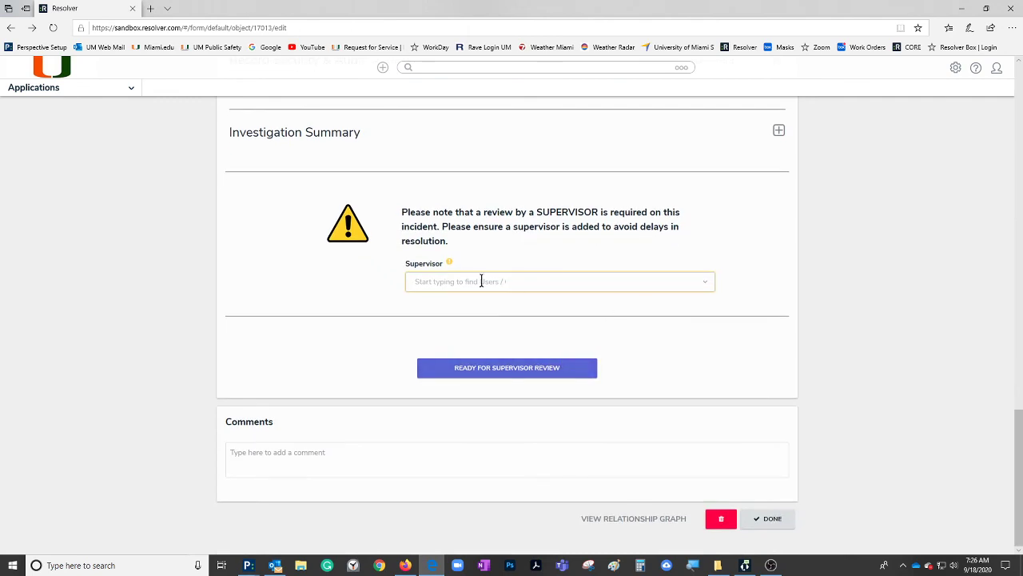
{"action": "scroll", "coordinate": [480, 296], "scroll_direction": "up", "scroll_amount": 15}
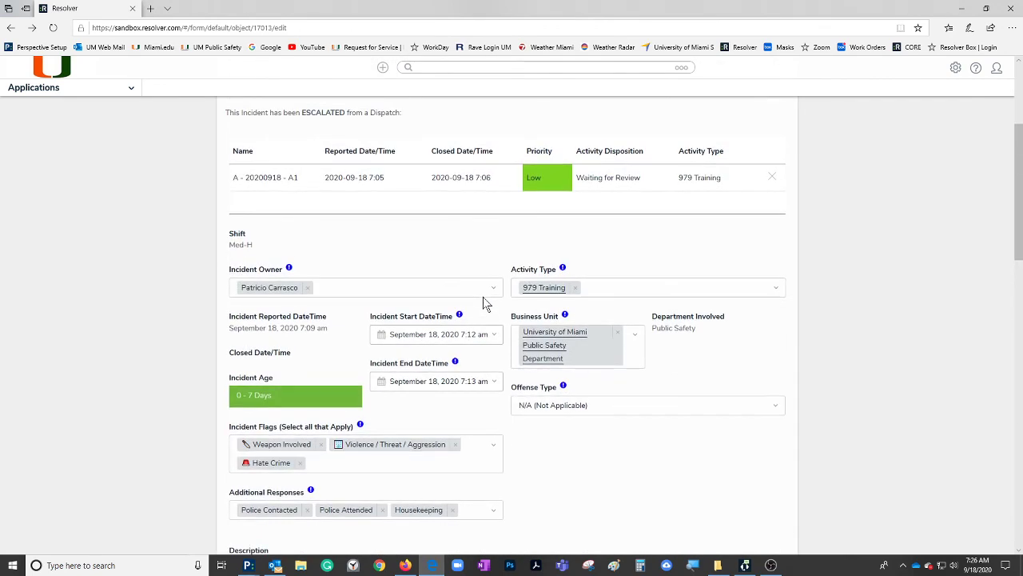
{"action": "scroll", "coordinate": [567, 411], "scroll_direction": "down", "scroll_amount": 4}
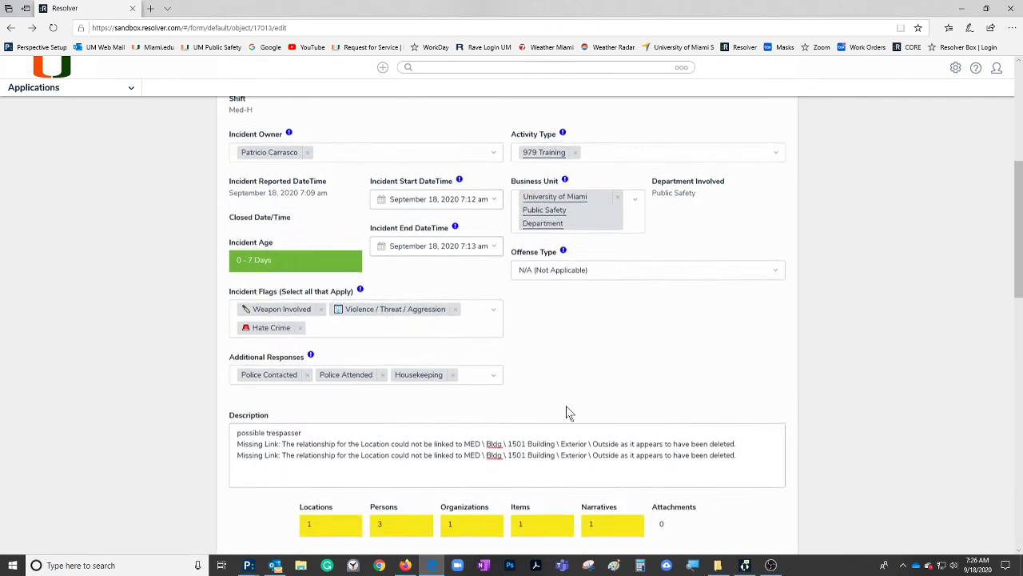
{"action": "scroll", "coordinate": [567, 411], "scroll_direction": "down", "scroll_amount": 2}
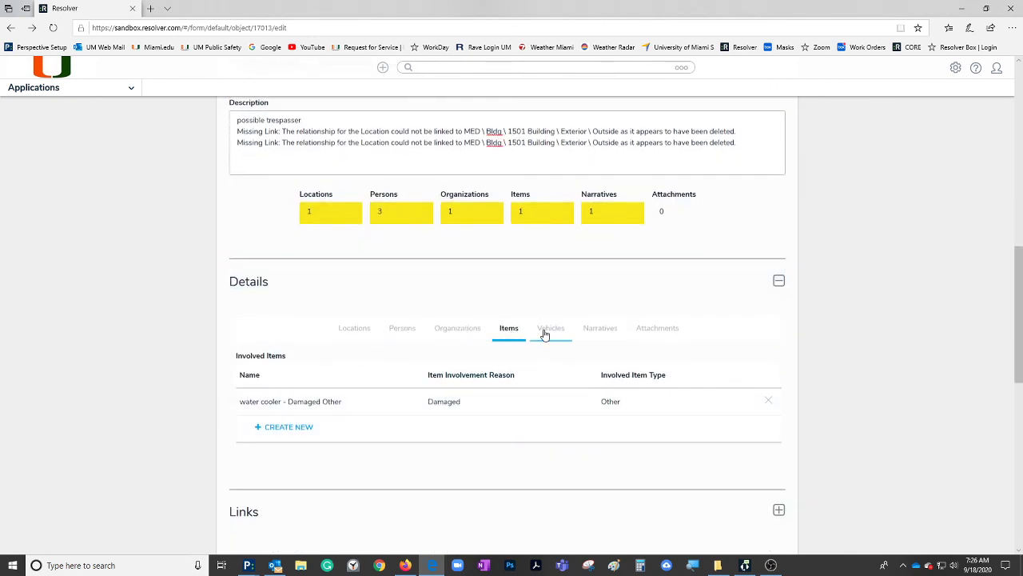
Step: Search the incident's Supervisor field for users or groups matching "h"
{"action": "scroll", "coordinate": [586, 365], "scroll_direction": "down", "scroll_amount": 8}
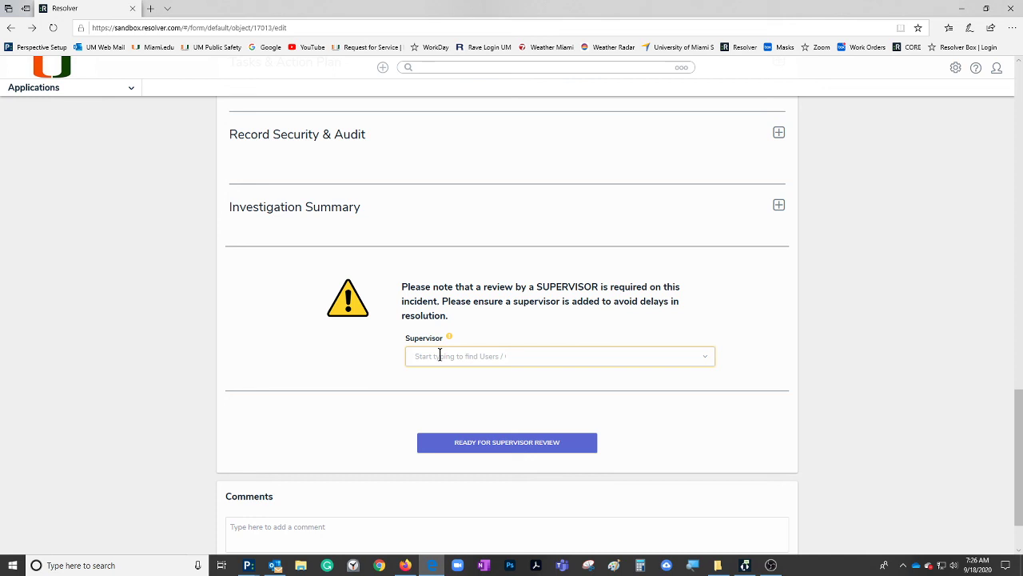
{"action": "left_click", "coordinate": [469, 355]}
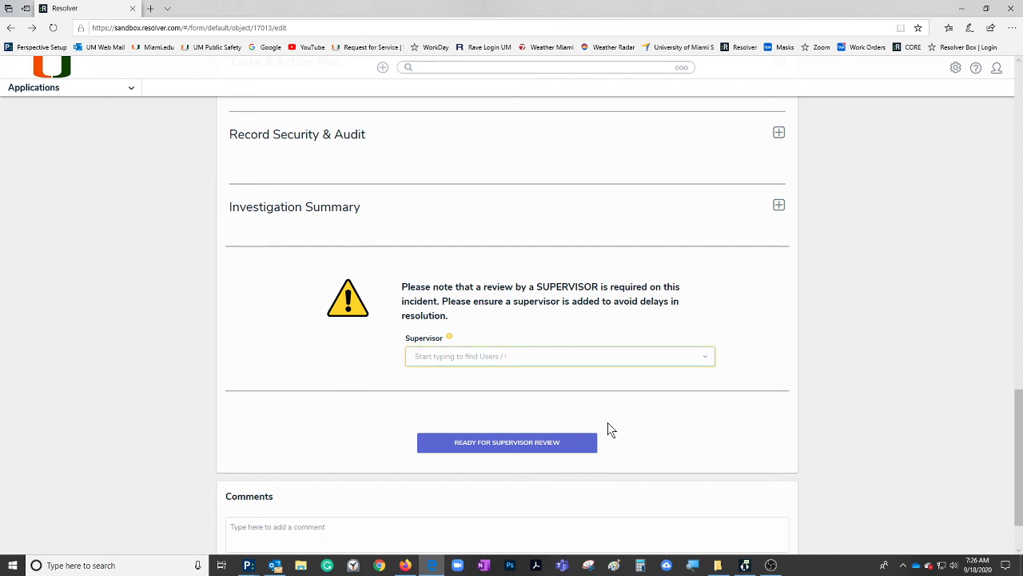
{"action": "type", "text": "h"}
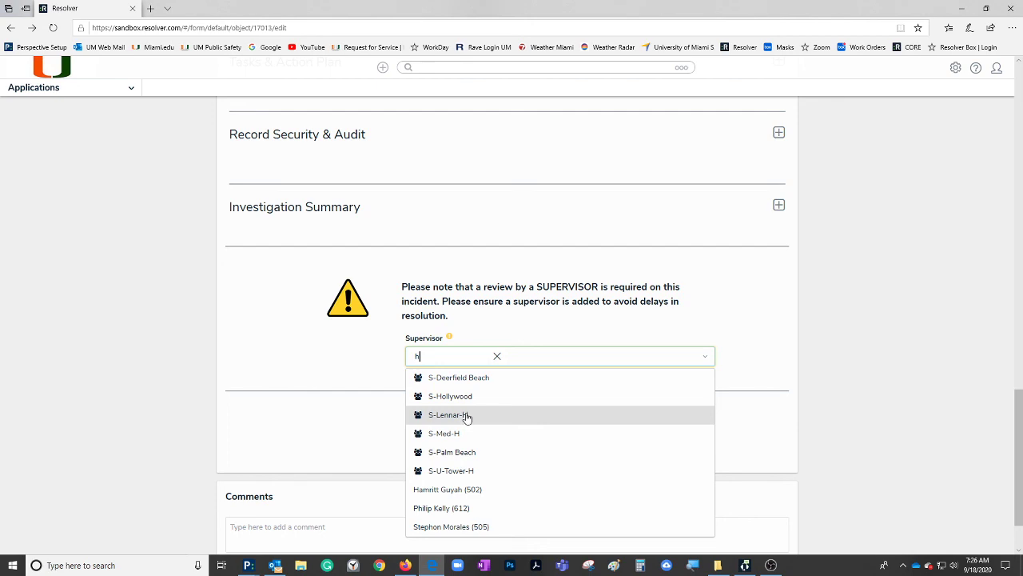
Step: Check the incident's general fields and its recorded locations and location details to determine the responsible supervisor group
{"action": "scroll", "coordinate": [468, 417], "scroll_direction": "up", "scroll_amount": 15}
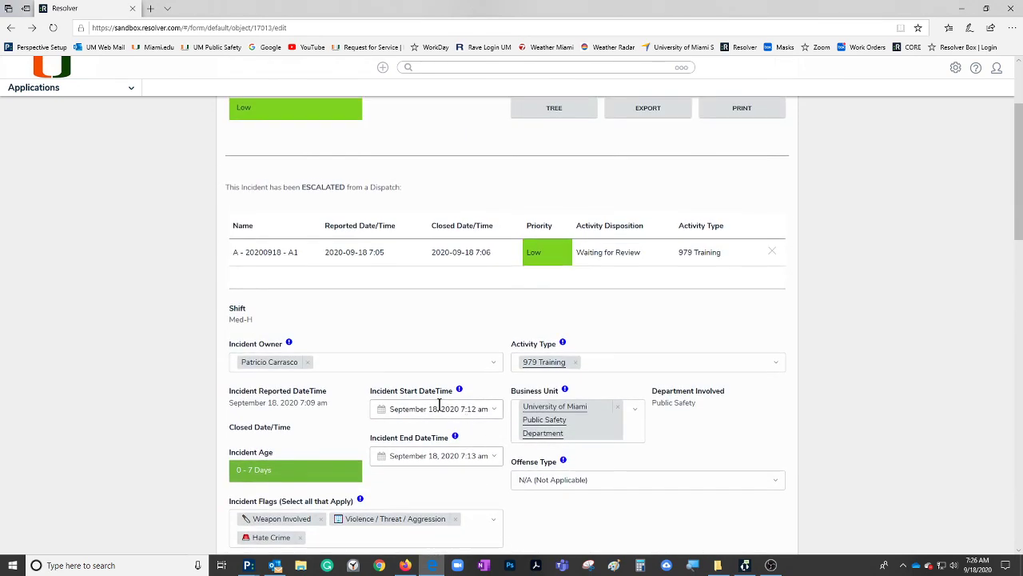
{"action": "scroll", "coordinate": [440, 406], "scroll_direction": "down", "scroll_amount": 3}
{"action": "scroll", "coordinate": [440, 405], "scroll_direction": "down", "scroll_amount": 5}
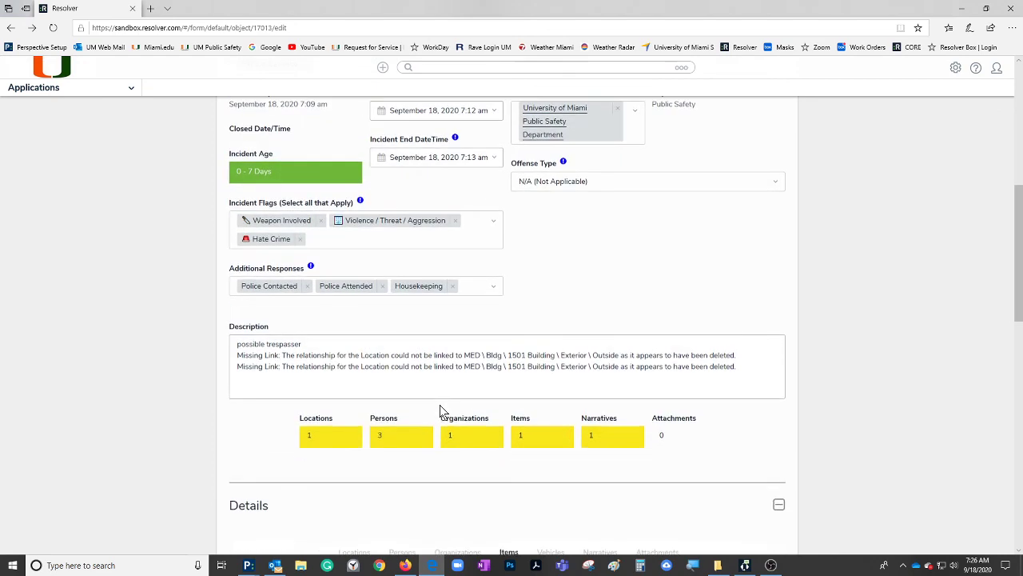
{"action": "left_click", "coordinate": [350, 254]}
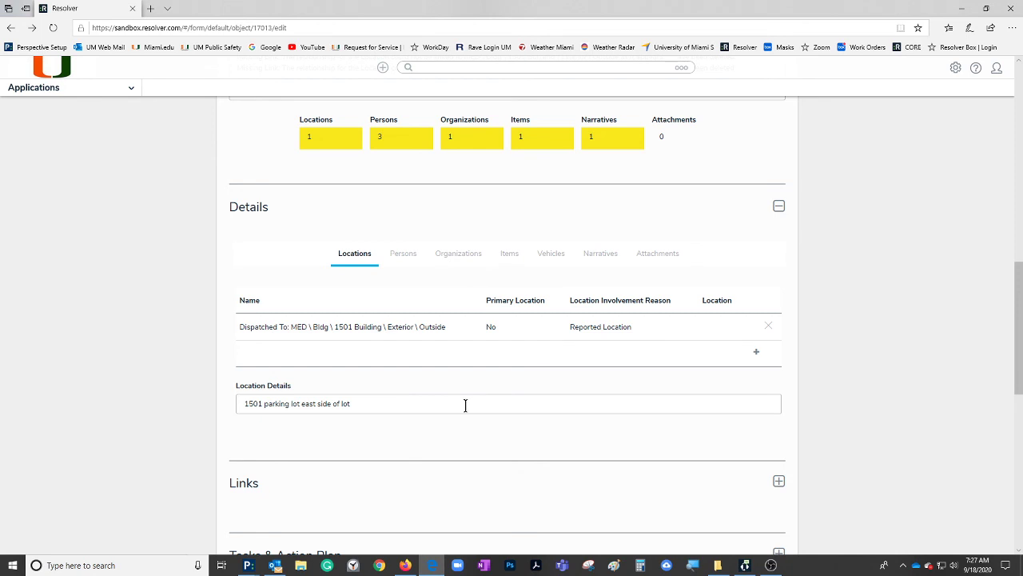
Step: Assign the S-Med-H group as supervisor from the matches for "h"
{"action": "scroll", "coordinate": [466, 405], "scroll_direction": "down", "scroll_amount": 8}
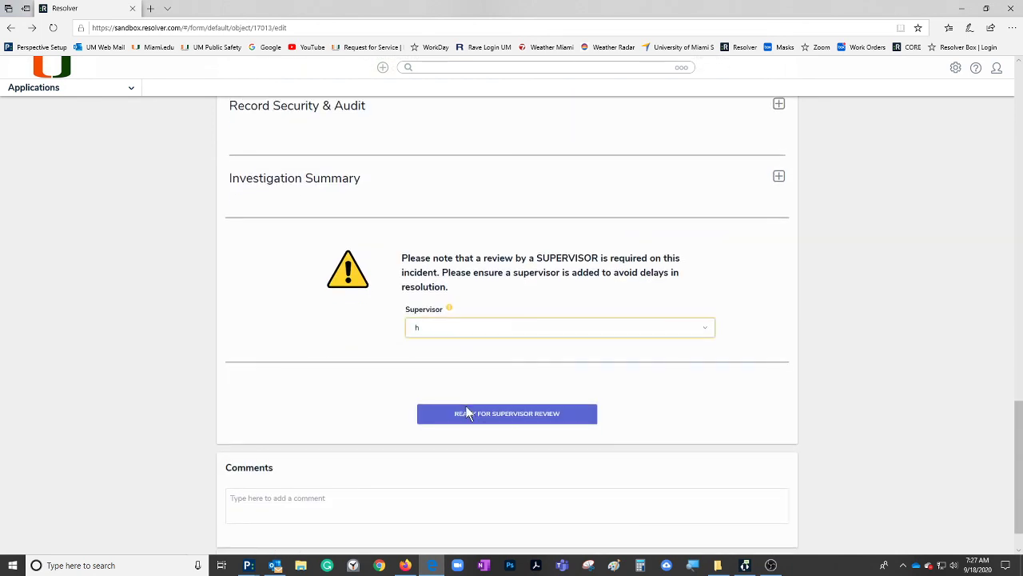
{"action": "left_click", "coordinate": [432, 327]}
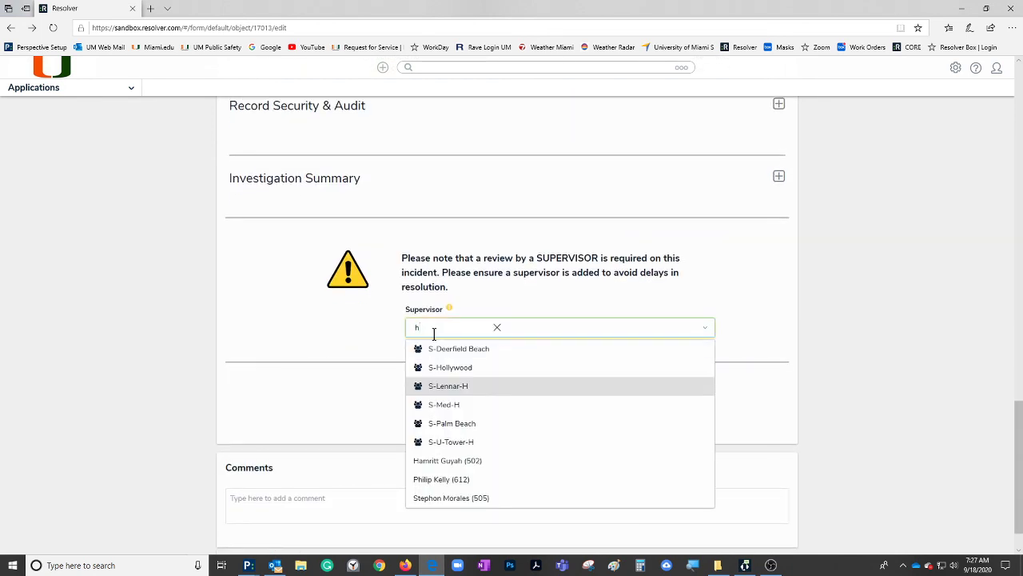
{"action": "left_click", "coordinate": [454, 406]}
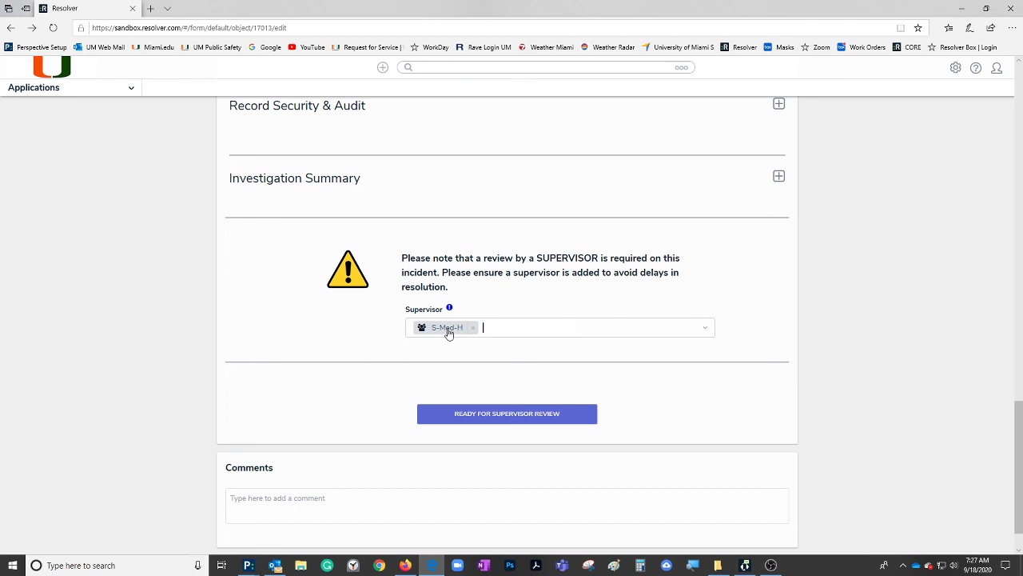
Step: Find an individual supervisor by surname and add that person alongside the S-Med-H group
{"action": "left_click", "coordinate": [491, 326]}
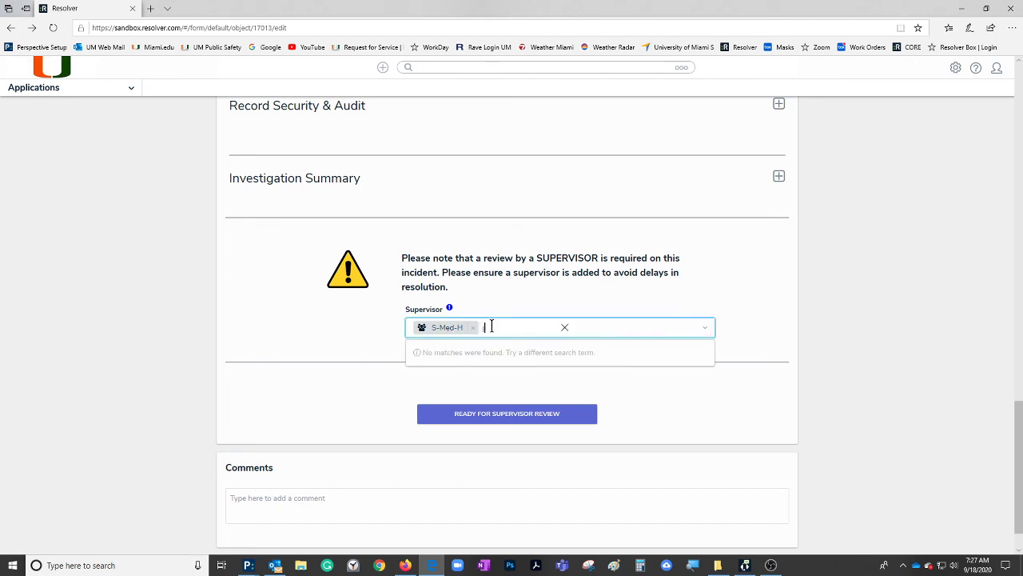
{"action": "type", "text": "j"}
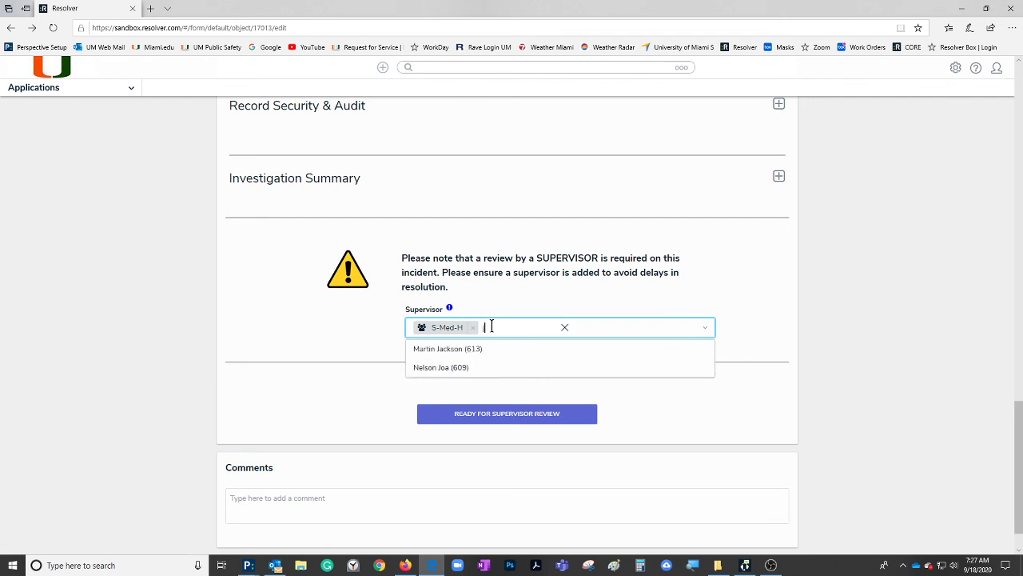
{"action": "type", "text": "oa"}
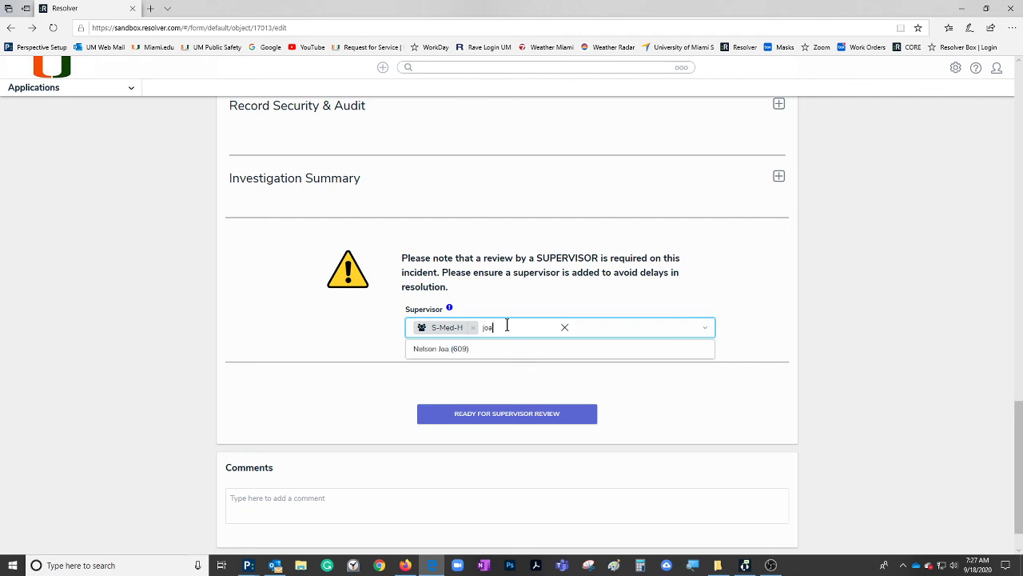
{"action": "left_click", "coordinate": [439, 350]}
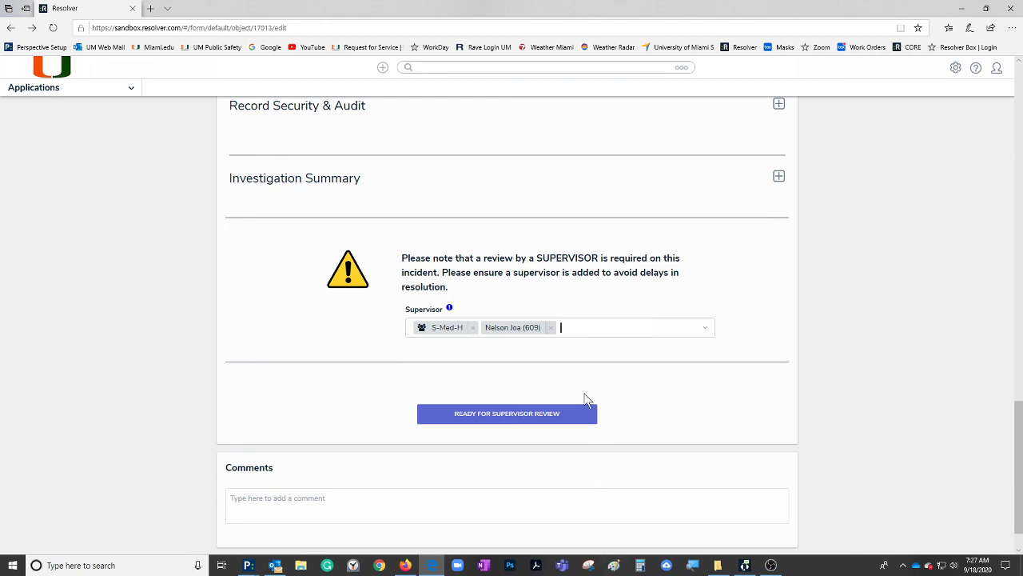
Step: Look over the whole incident once more and submit it as ready for supervisor review
{"action": "scroll", "coordinate": [569, 382], "scroll_direction": "up", "scroll_amount": 16}
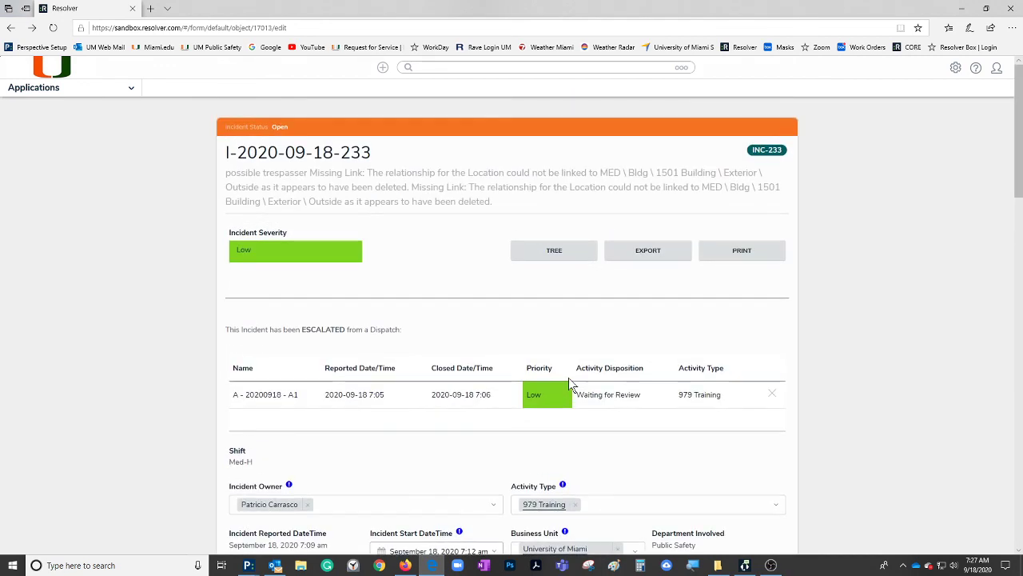
{"action": "scroll", "coordinate": [568, 384], "scroll_direction": "down", "scroll_amount": 16}
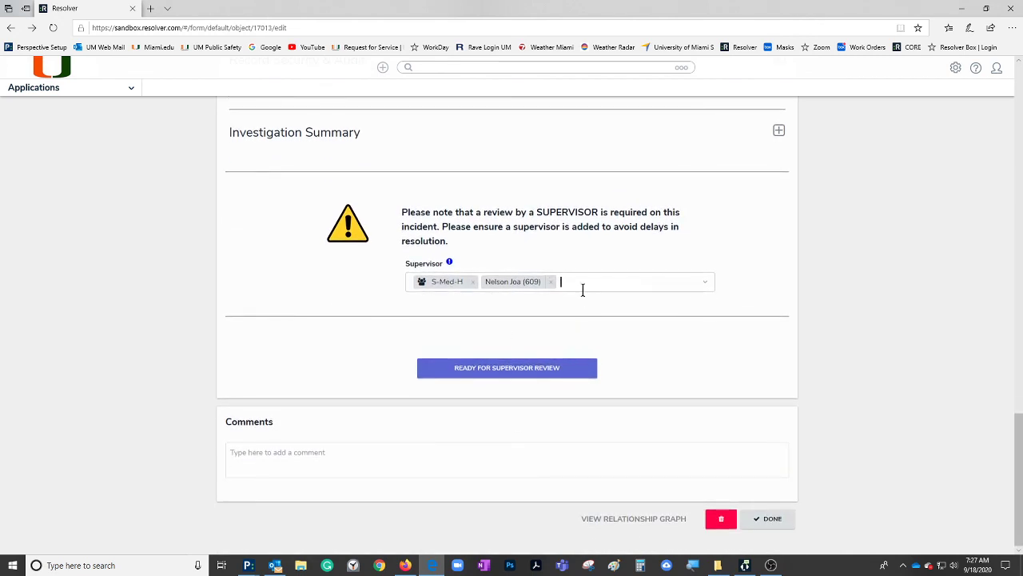
{"action": "left_click", "coordinate": [501, 370]}
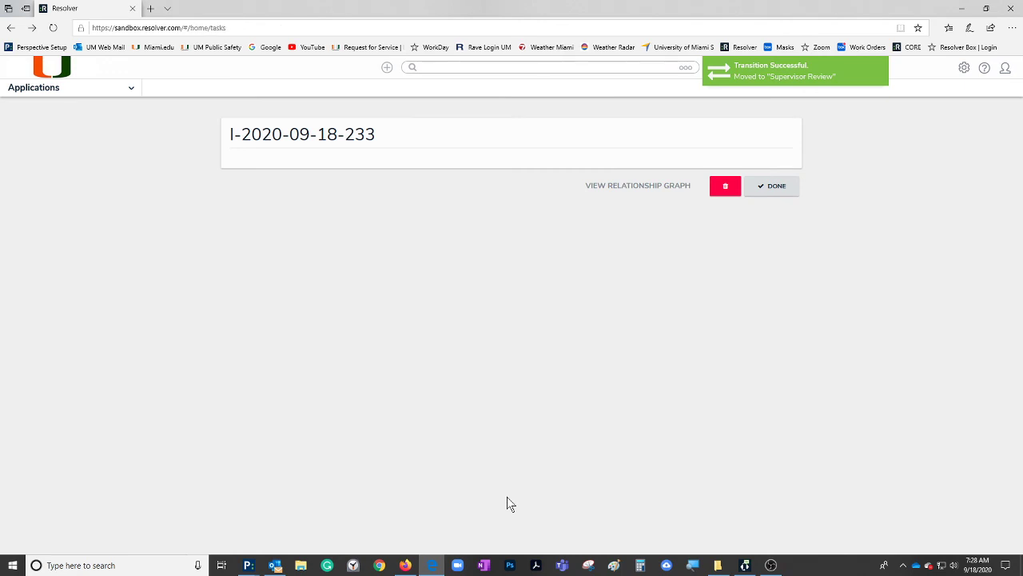